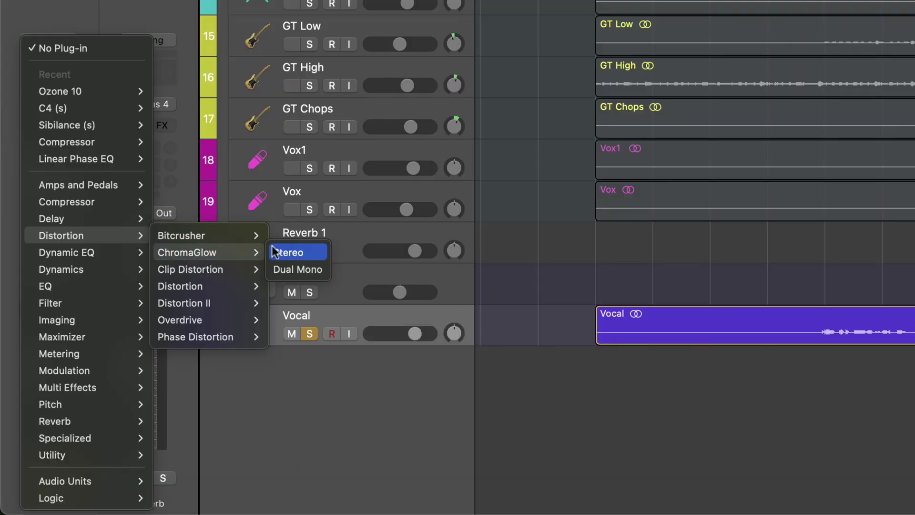
Insert a stereo ChromaGlow on the Vocal track and enable its Bypass Below filter at 270 Hz
{"action": "left_click", "coordinate": [280, 251]}
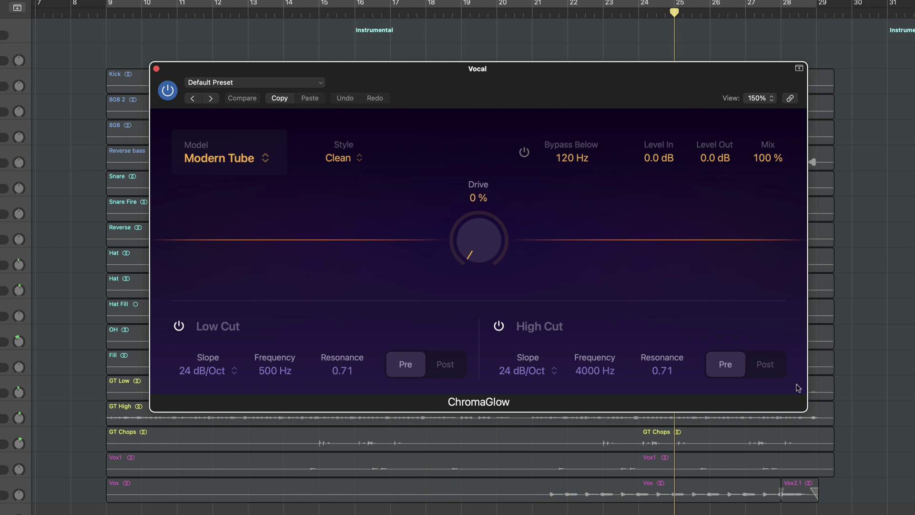
{"action": "left_click_drag", "start_coordinate": [804, 410], "coordinate": [741, 358]}
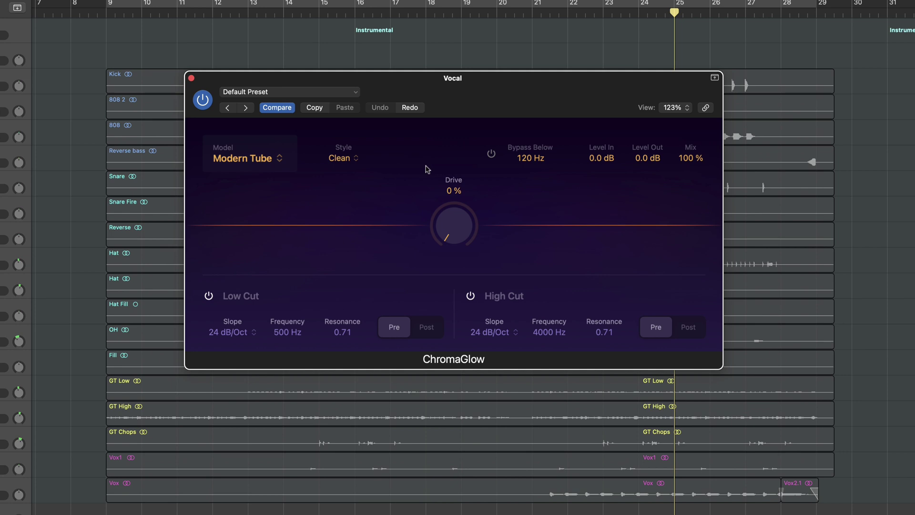
{"action": "left_click", "coordinate": [272, 162]}
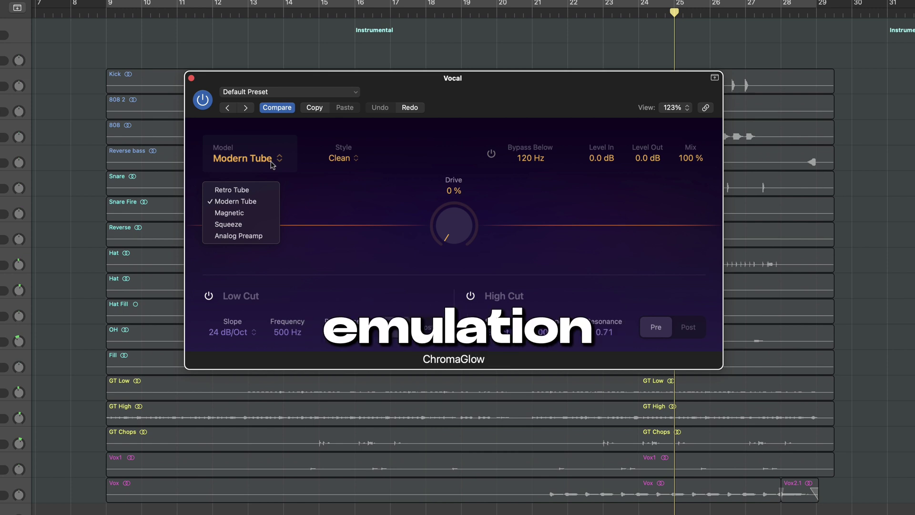
{"action": "left_click", "coordinate": [490, 159]}
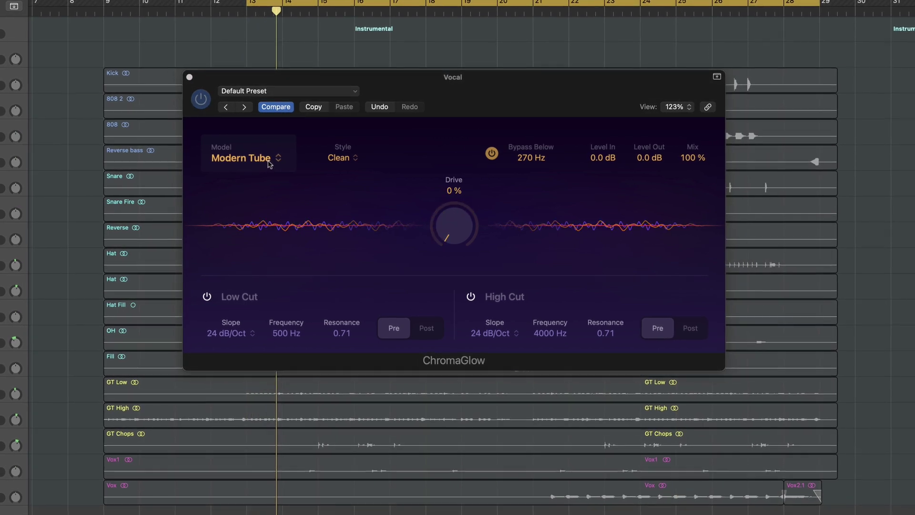
Audition the Retro Tube, Magnetic, Squeeze and Analog Preamp models in ChromaGlow and return the model to Modern Tube
{"action": "left_click", "coordinate": [269, 164]}
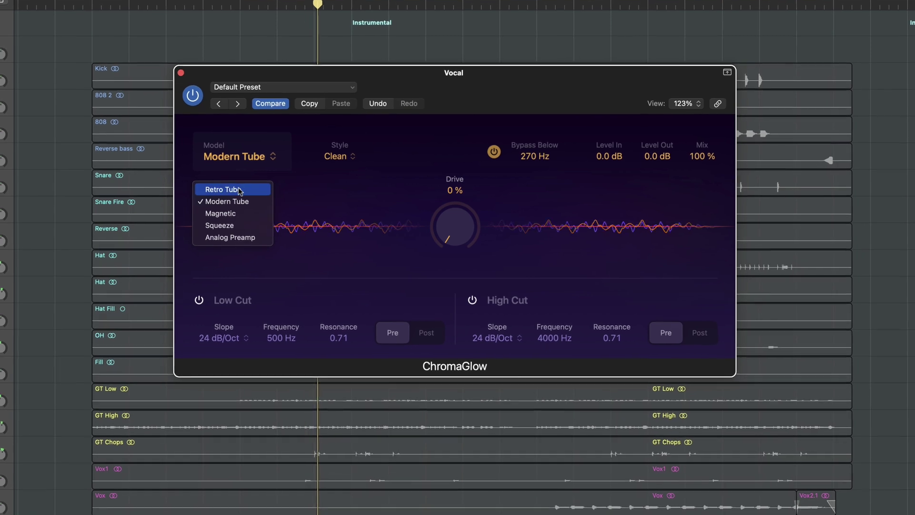
{"action": "left_click", "coordinate": [238, 190]}
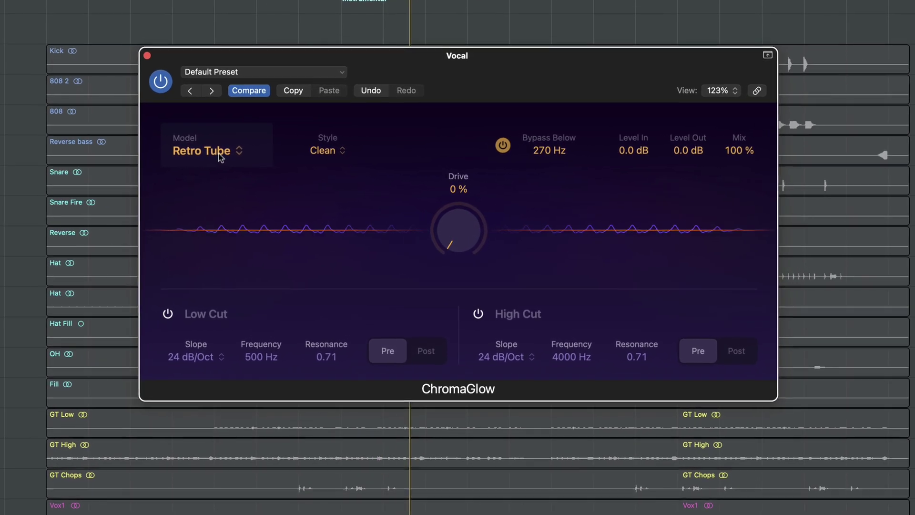
{"action": "left_click", "coordinate": [219, 155]}
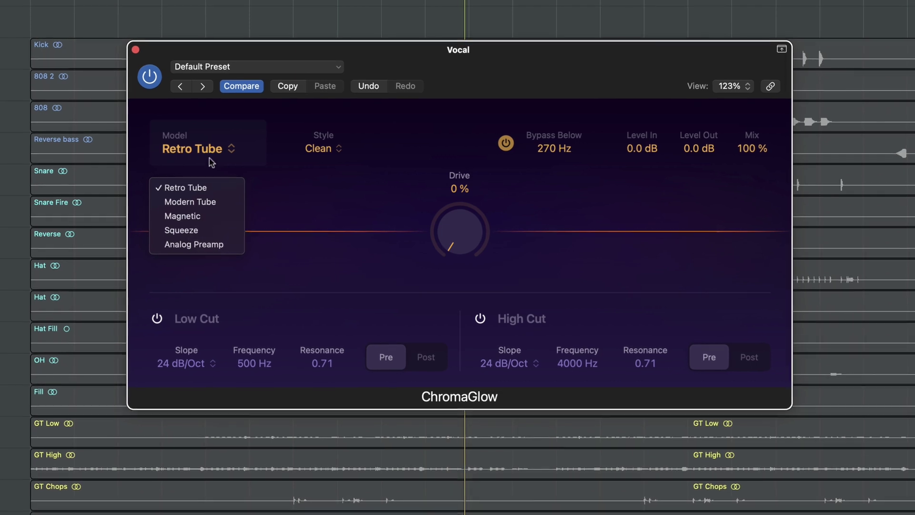
{"action": "left_click", "coordinate": [199, 215]}
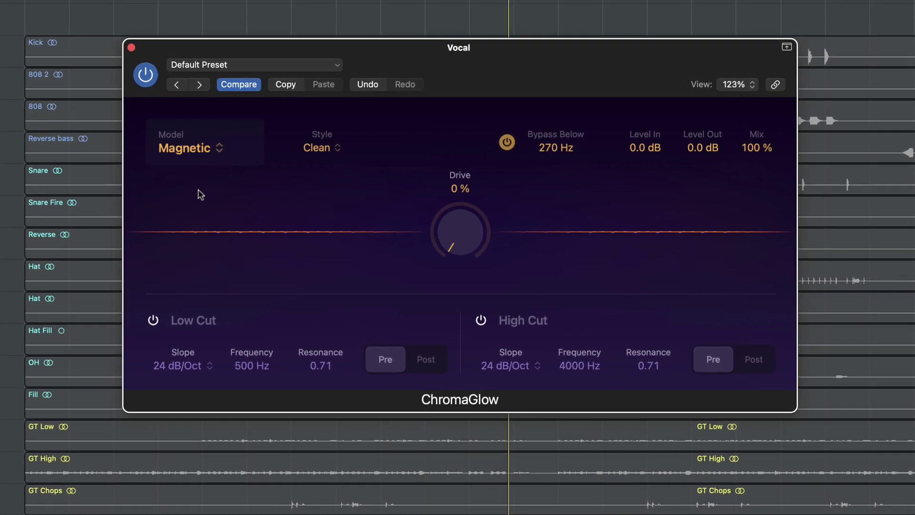
{"action": "left_click", "coordinate": [207, 152]}
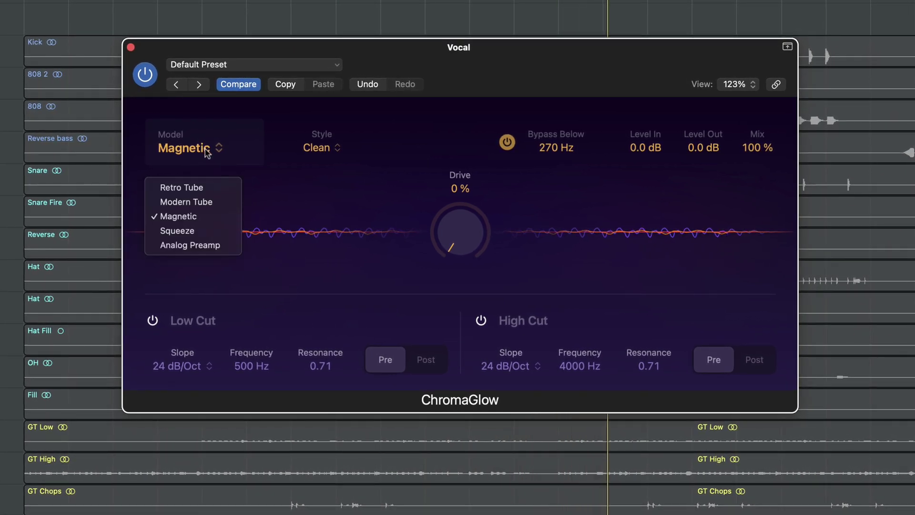
{"action": "left_click", "coordinate": [197, 234]}
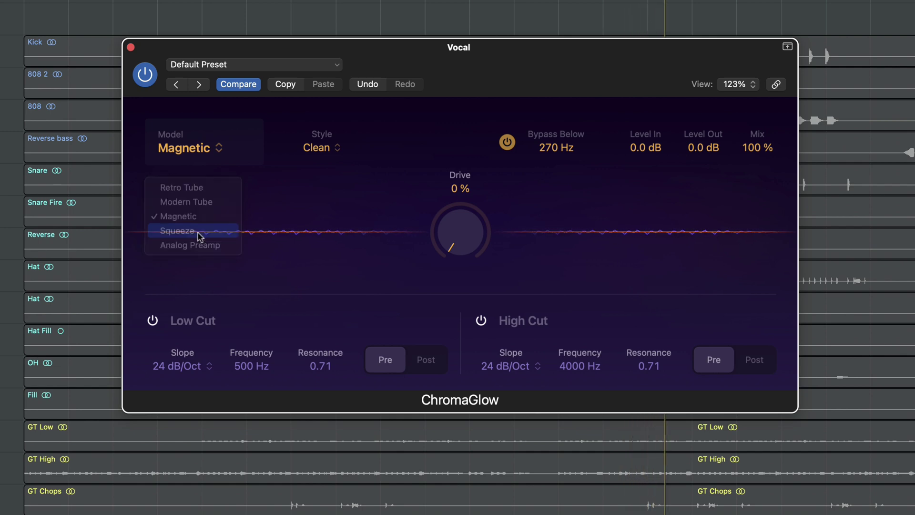
{"action": "left_click", "coordinate": [204, 153]}
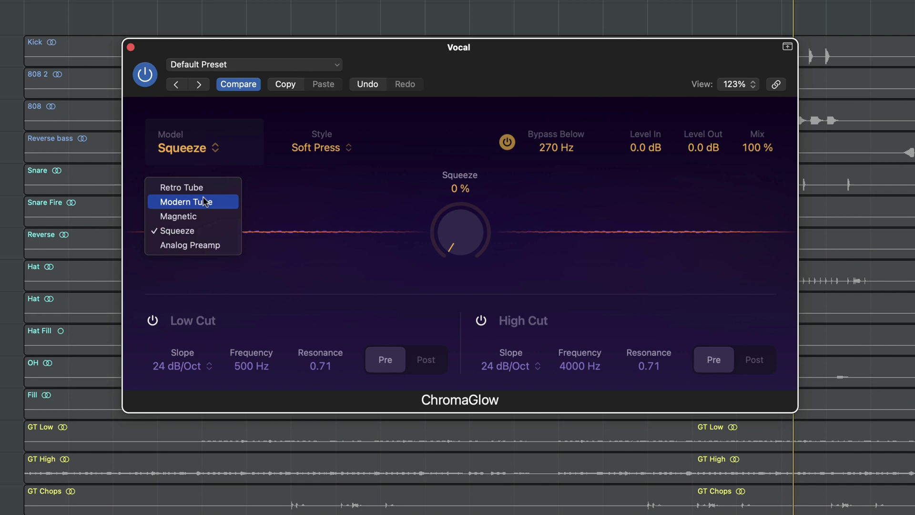
{"action": "left_click", "coordinate": [205, 244]}
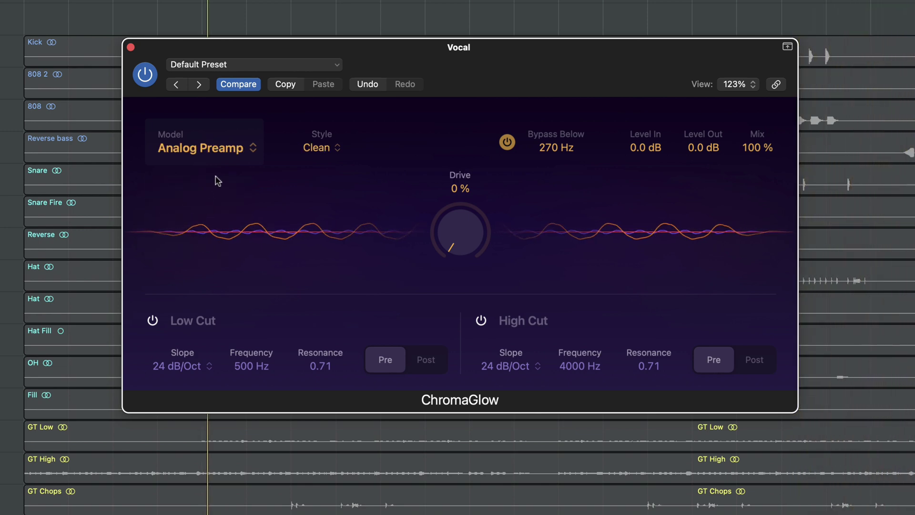
{"action": "left_click", "coordinate": [215, 152]}
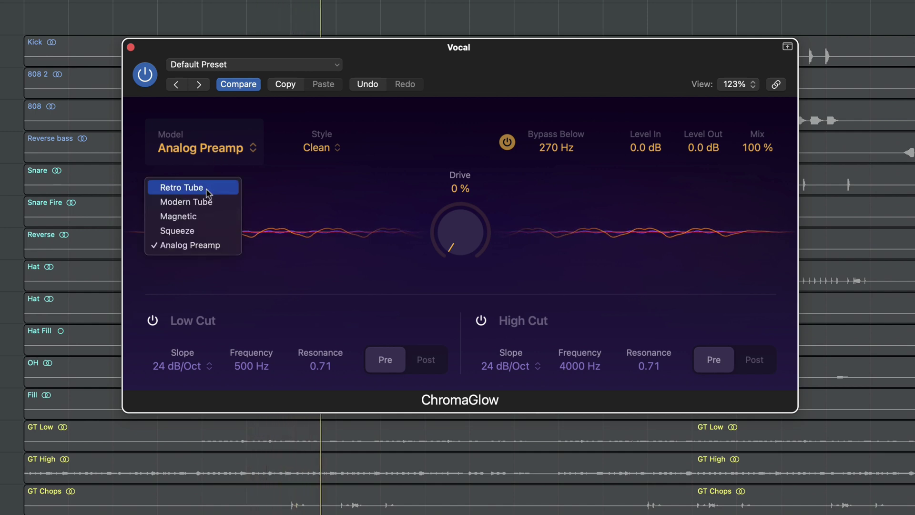
{"action": "left_click", "coordinate": [204, 202]}
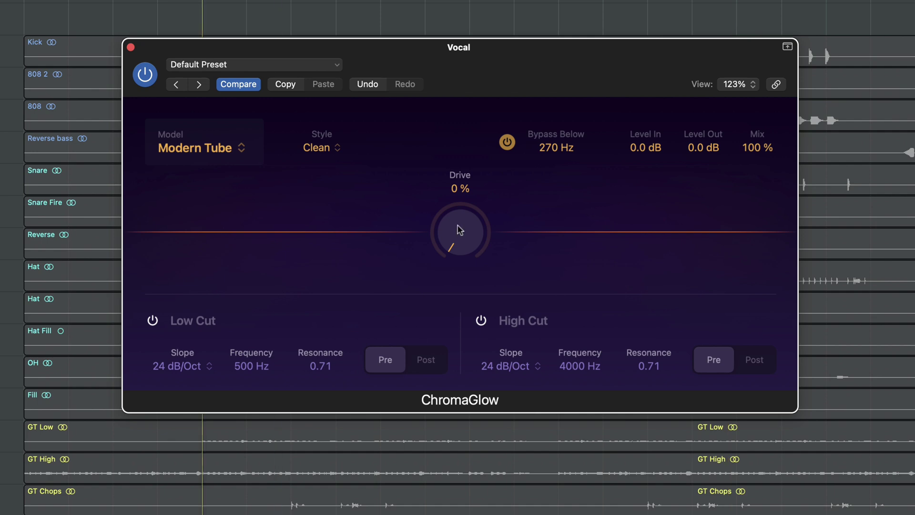
Set ChromaGlow's Drive to 16 % and compare the vocal with the effect bypassed and active
{"action": "left_click_drag", "start_coordinate": [459, 230], "coordinate": [473, 139]}
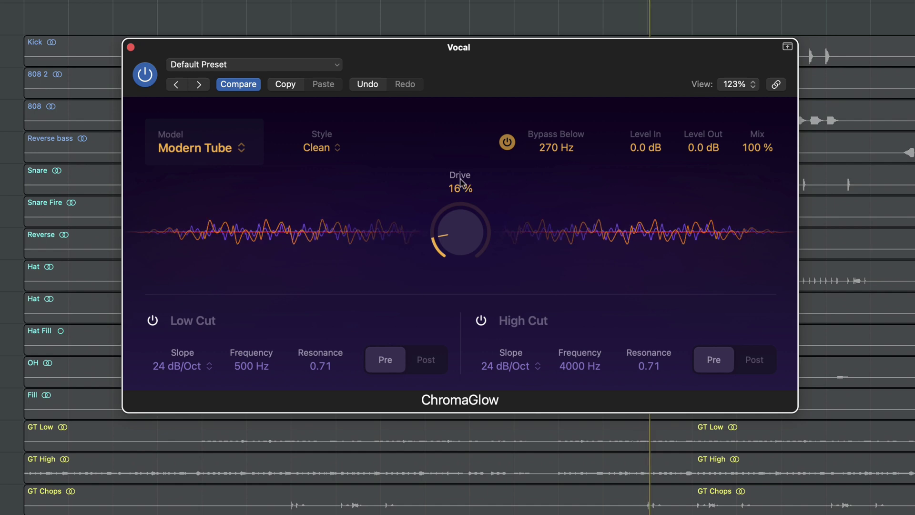
{"action": "left_click", "coordinate": [143, 74]}
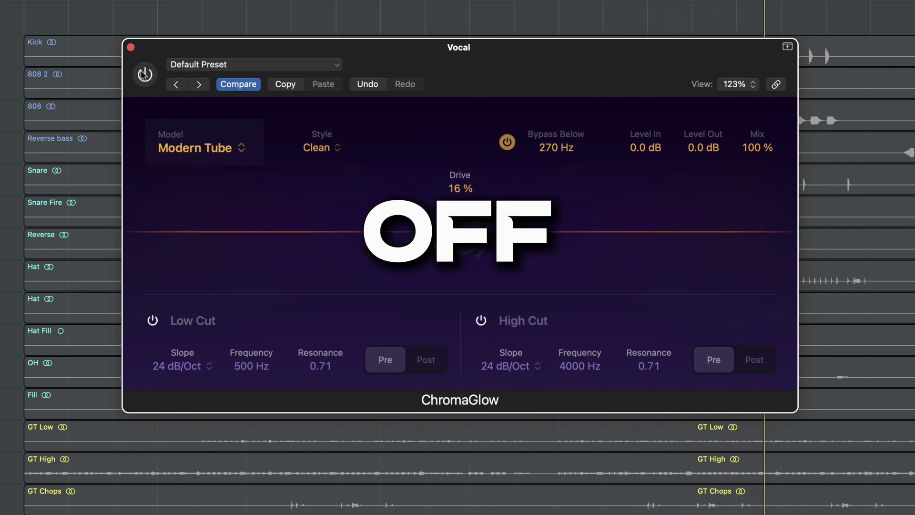
{"action": "left_click", "coordinate": [143, 73]}
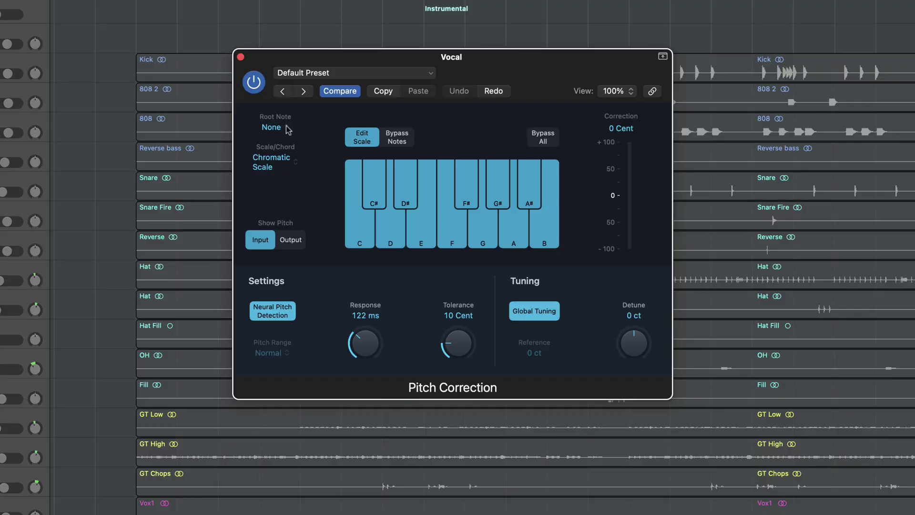
Set the vocal's Pitch Correction root note to D#|E♭ and its scale to Natural Minor Scale
{"action": "left_click", "coordinate": [286, 128]}
{"action": "left_click", "coordinate": [286, 199]}
{"action": "left_click", "coordinate": [281, 164]}
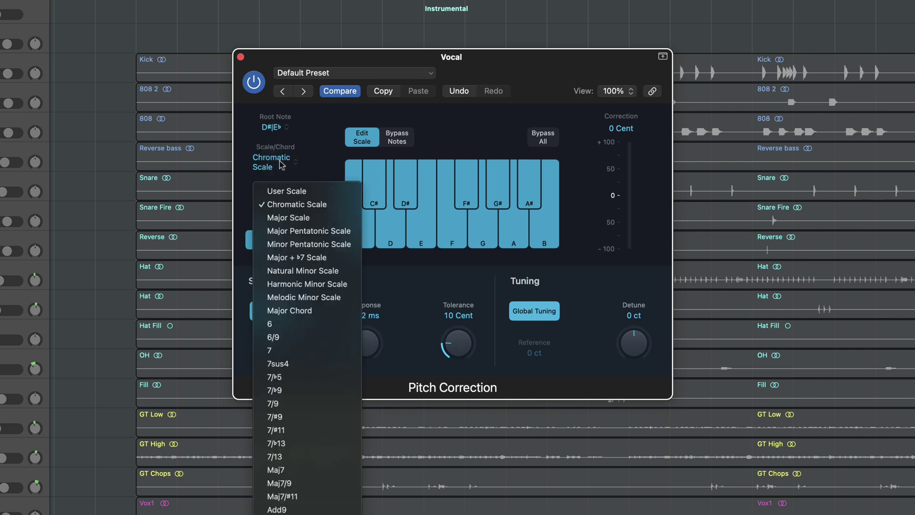
{"action": "left_click", "coordinate": [305, 271]}
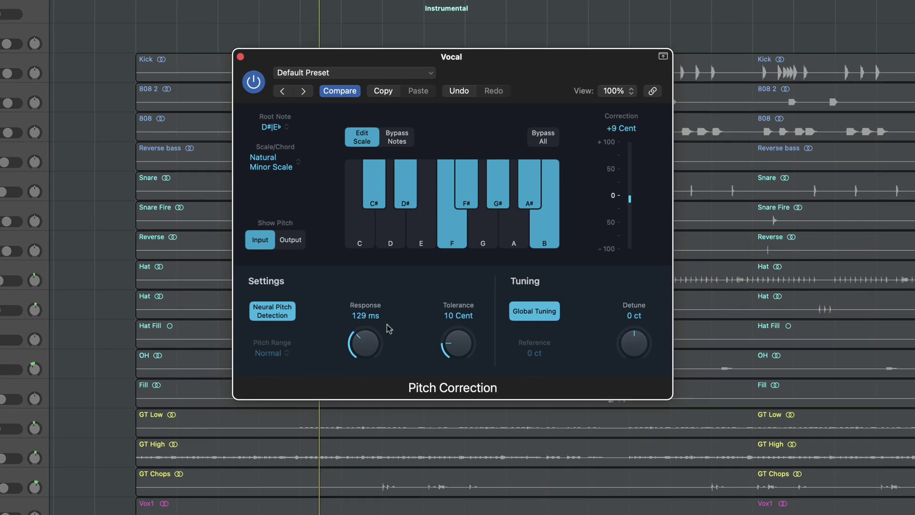
Slow the Pitch Correction Response to about 209 ms and readjust it by ear
{"action": "mouse_move", "coordinate": [364, 334]}
{"action": "left_mouse_down"}
{"action": "mouse_move", "coordinate": [376, 423]}
{"action": "mouse_move", "coordinate": [368, 351]}
{"action": "left_mouse_up"}
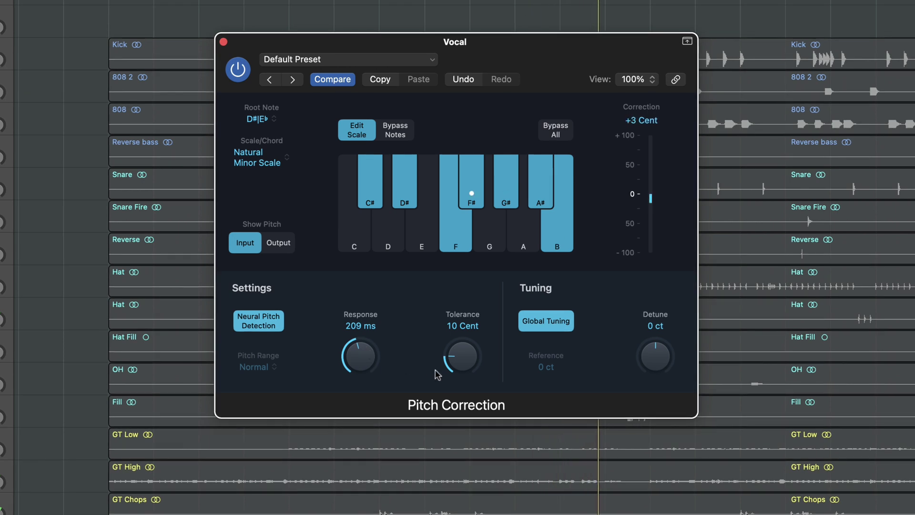
{"action": "left_click_drag", "start_coordinate": [357, 360], "coordinate": [354, 355]}
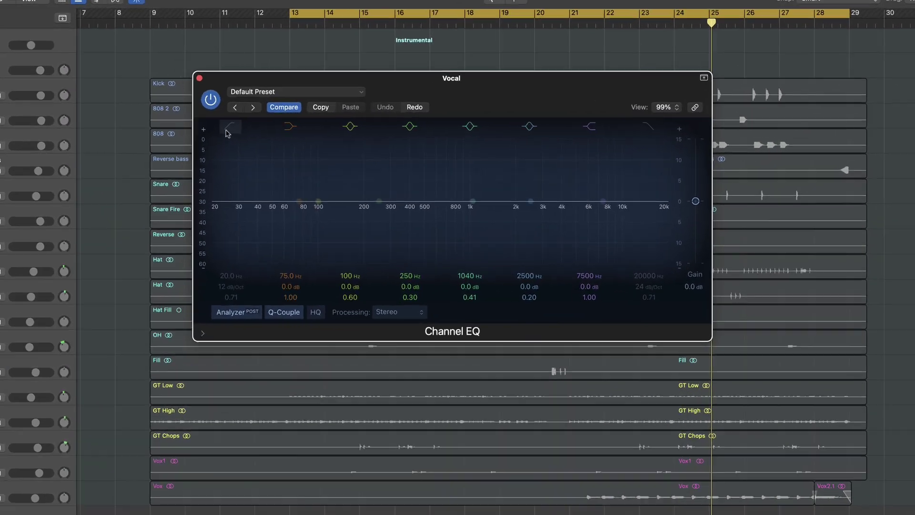
Enable the vocal Channel EQ's low cut at 110 Hz with a 36 dB/Oct slope and a Q of 0.67
{"action": "left_click_drag", "start_coordinate": [308, 238], "coordinate": [309, 235]}
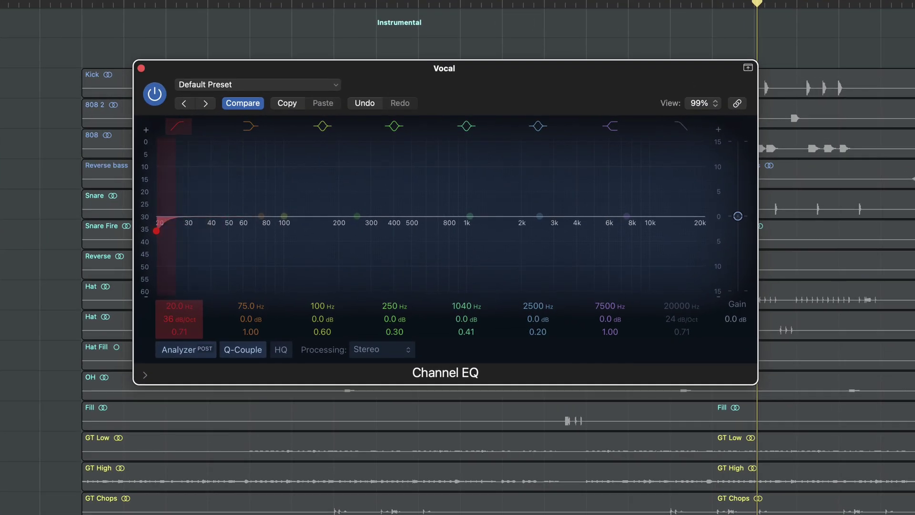
{"action": "left_click_drag", "start_coordinate": [157, 230], "coordinate": [268, 231]}
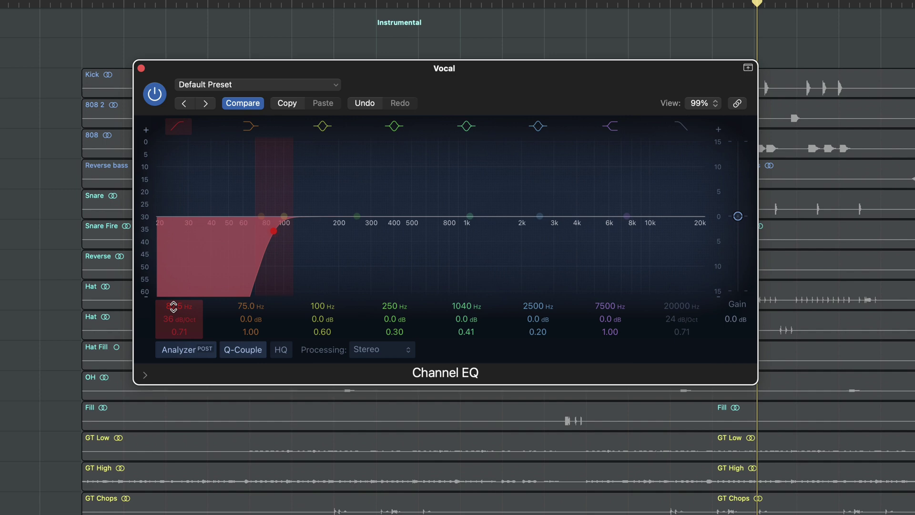
{"action": "mouse_move", "coordinate": [274, 231]}
{"action": "left_mouse_down"}
{"action": "mouse_move", "coordinate": [367, 232]}
{"action": "mouse_move", "coordinate": [288, 235]}
{"action": "left_mouse_up"}
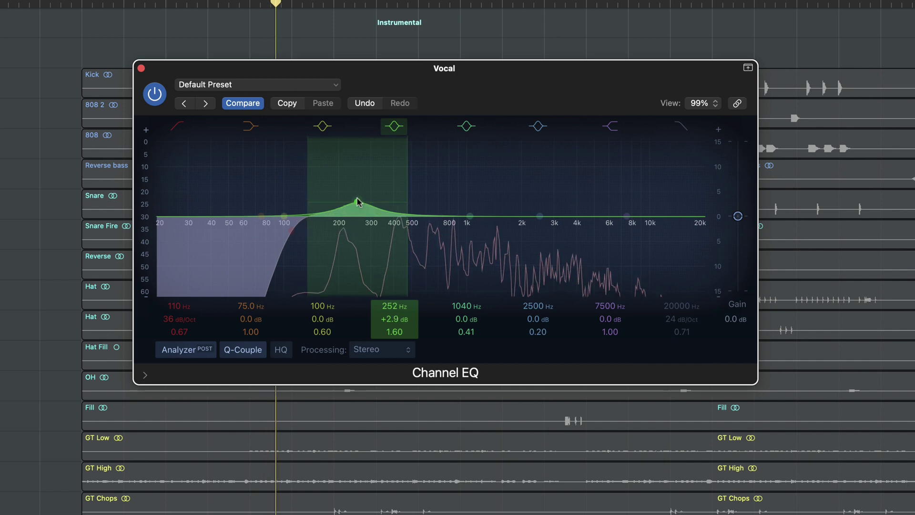
Cut the vocal by 2.0 dB at 284 Hz and by 2.1 dB at 3820 Hz with a Q of 3.80
{"action": "left_click_drag", "start_coordinate": [357, 201], "coordinate": [368, 231]}
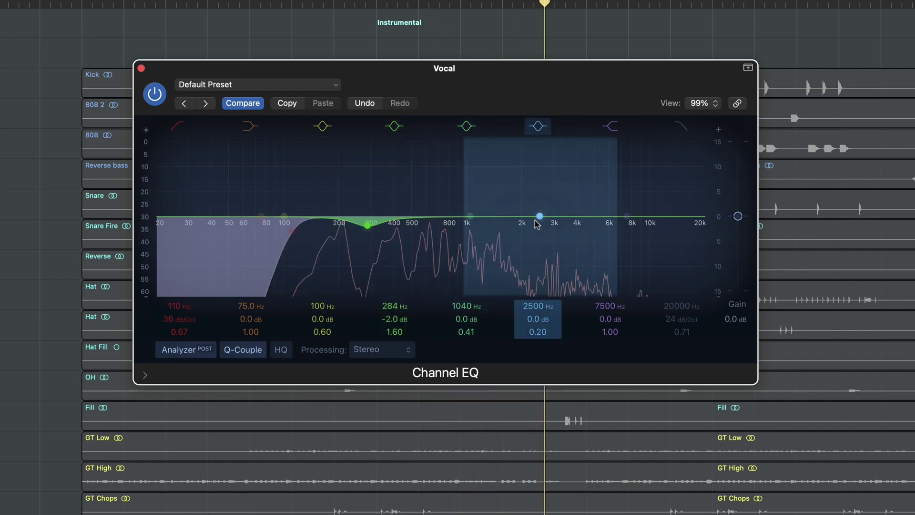
{"action": "left_click_drag", "start_coordinate": [538, 217], "coordinate": [570, 198]}
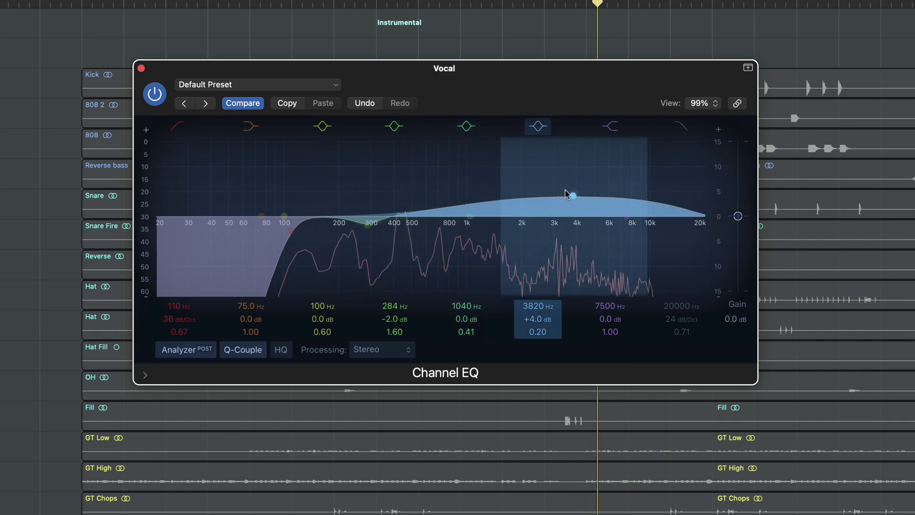
{"action": "mouse_move", "coordinate": [500, 194]}
{"action": "left_mouse_down"}
{"action": "mouse_move", "coordinate": [533, 195]}
{"action": "mouse_move", "coordinate": [535, 219]}
{"action": "left_mouse_up"}
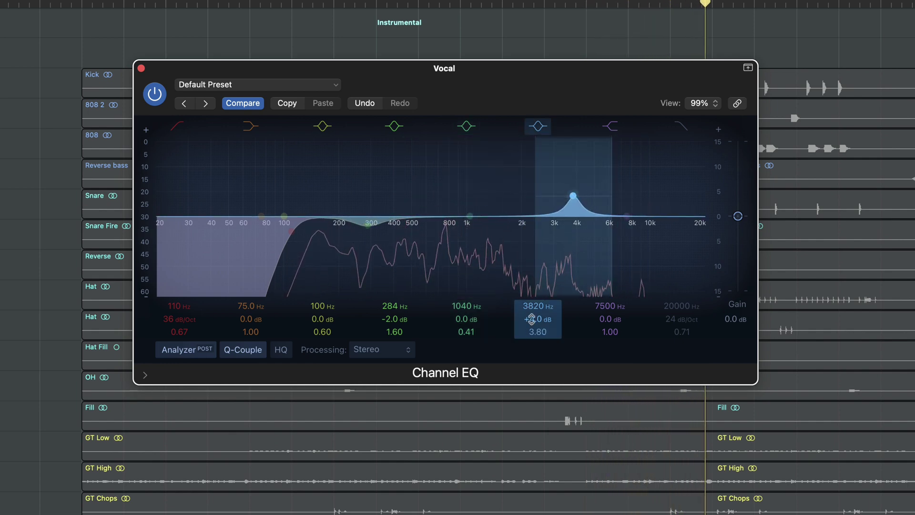
{"action": "left_click_drag", "start_coordinate": [535, 323], "coordinate": [504, 314]}
Compare the vocal with the Channel EQ bypassed and active, leaving the EQ switched on
{"action": "left_click", "coordinate": [154, 96]}
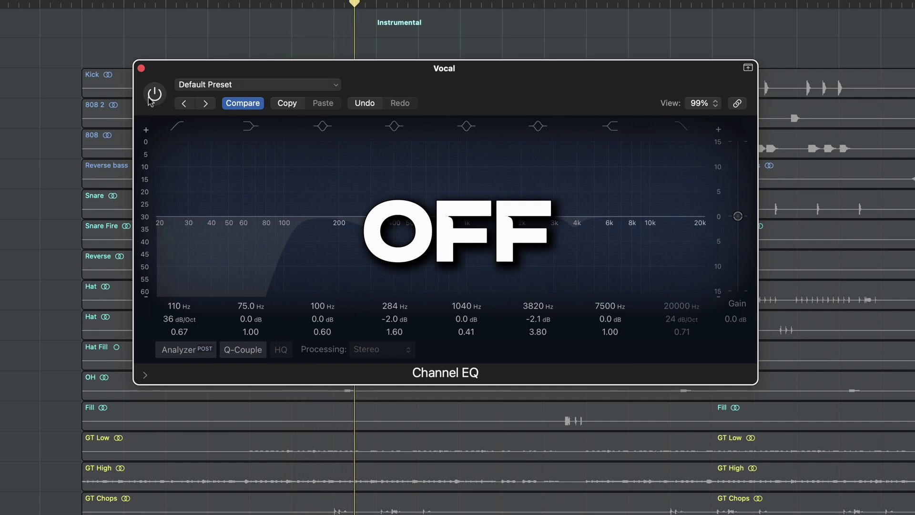
{"action": "left_click", "coordinate": [151, 98]}
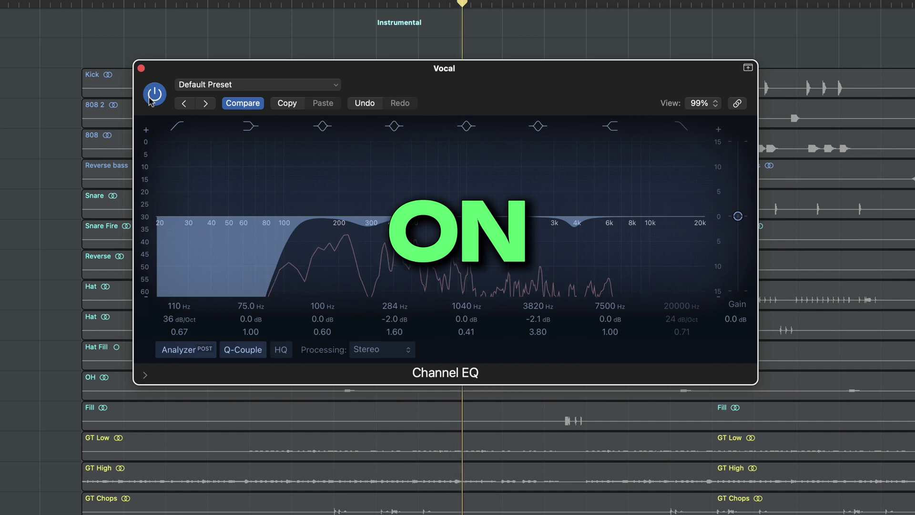
{"action": "left_click", "coordinate": [151, 98]}
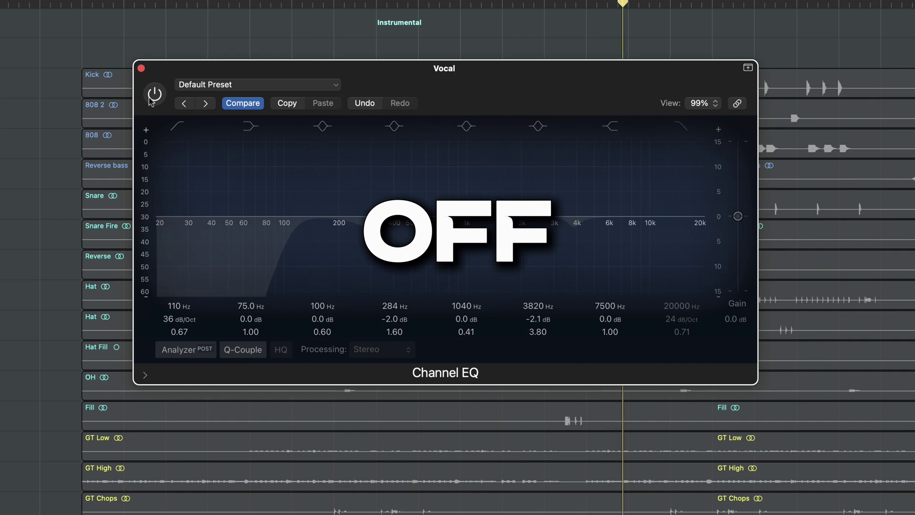
{"action": "left_click", "coordinate": [151, 98]}
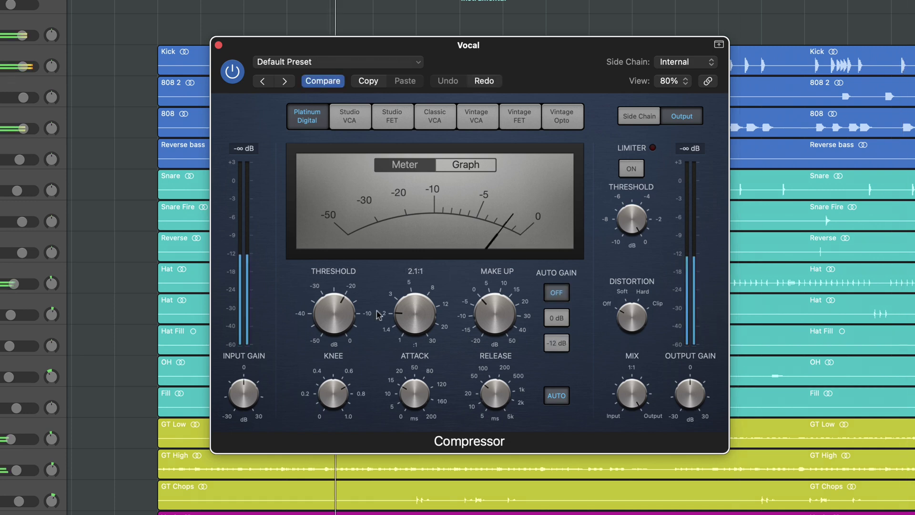
Set the vocal Compressor's ratio to 3.2:1, make-up gain to 4.5 dB and attack to 8.5 ms
{"action": "left_click_drag", "start_coordinate": [410, 312], "coordinate": [415, 303]}
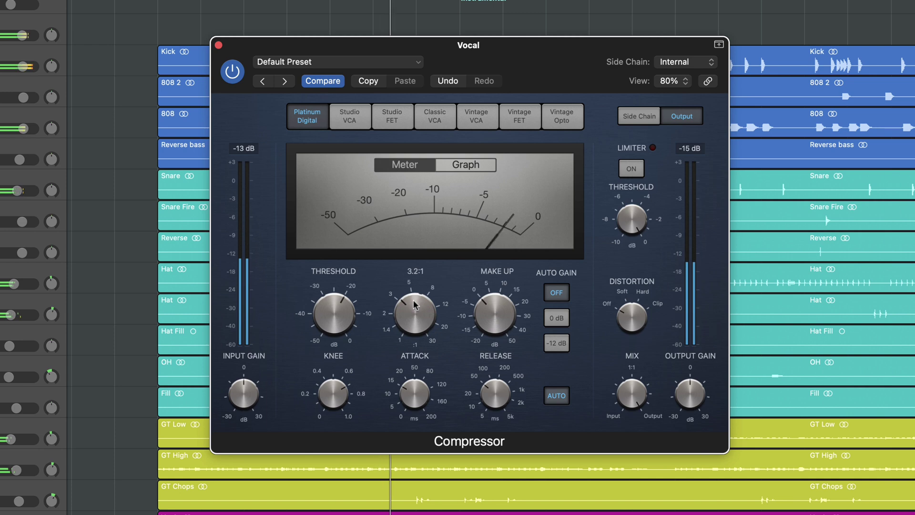
{"action": "mouse_move", "coordinate": [352, 306]}
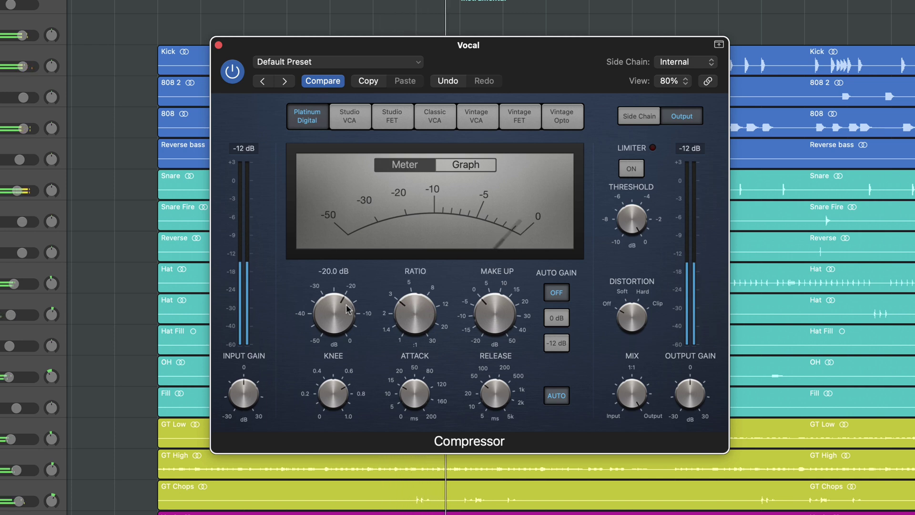
{"action": "mouse_move", "coordinate": [484, 314]}
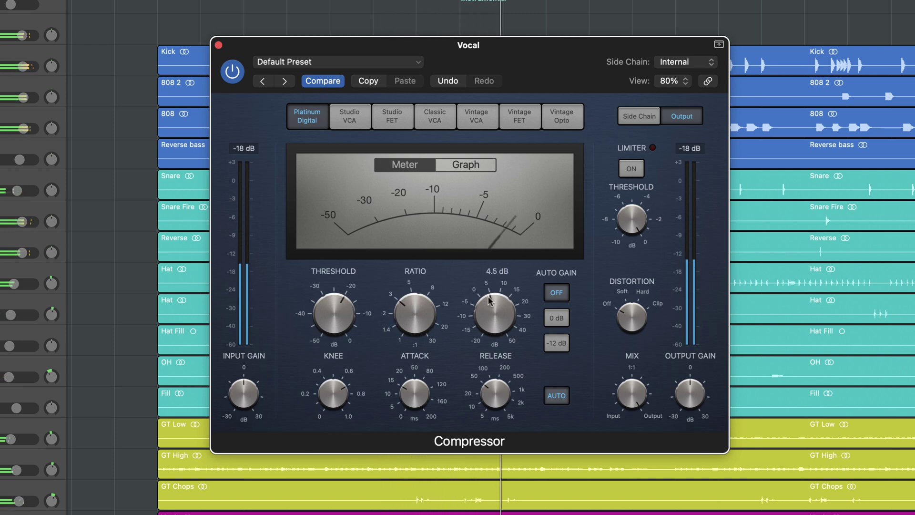
{"action": "mouse_move", "coordinate": [402, 402]}
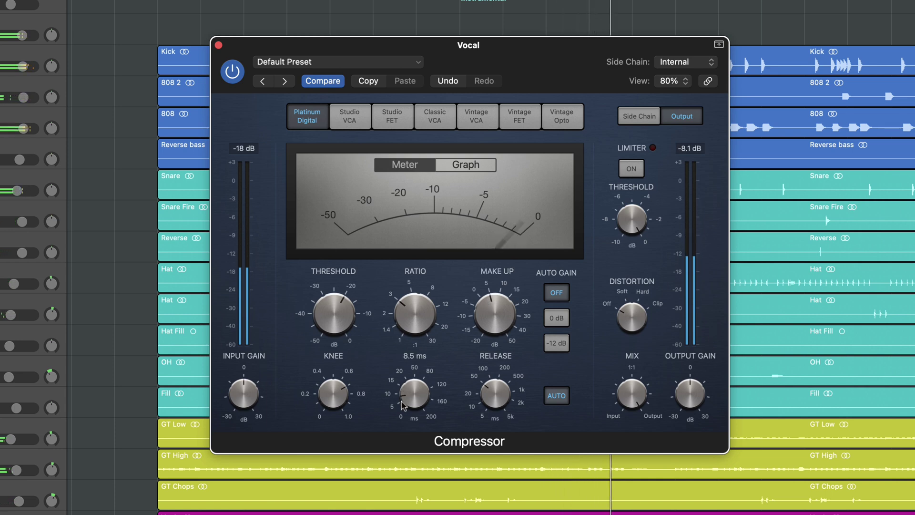
Set the vocal Compressor's threshold to -22.0 dB and its ratio to 3.5:1
{"action": "mouse_move", "coordinate": [502, 391]}
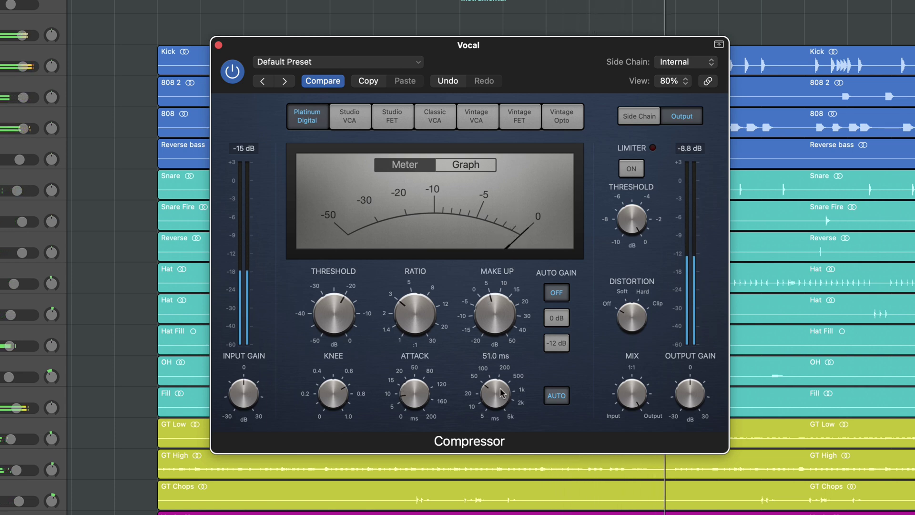
{"action": "mouse_move", "coordinate": [391, 285]}
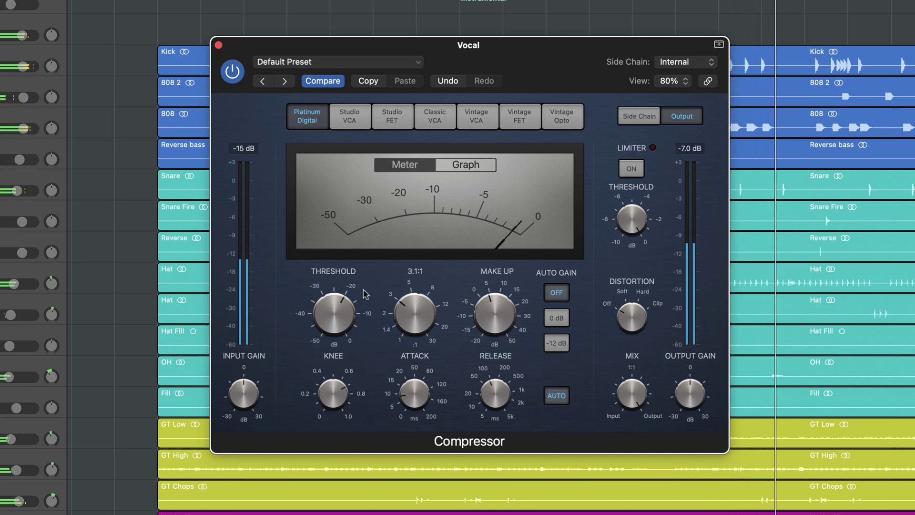
{"action": "scroll", "coordinate": [341, 314], "scroll_direction": "down", "scroll_amount": 1}
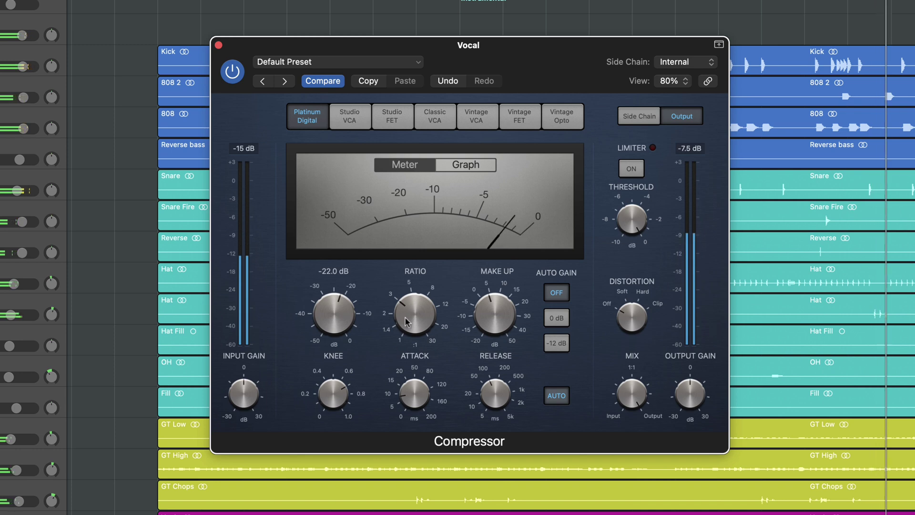
{"action": "mouse_move", "coordinate": [409, 316]}
{"action": "scroll", "coordinate": [410, 317], "scroll_direction": "up", "scroll_amount": 1}
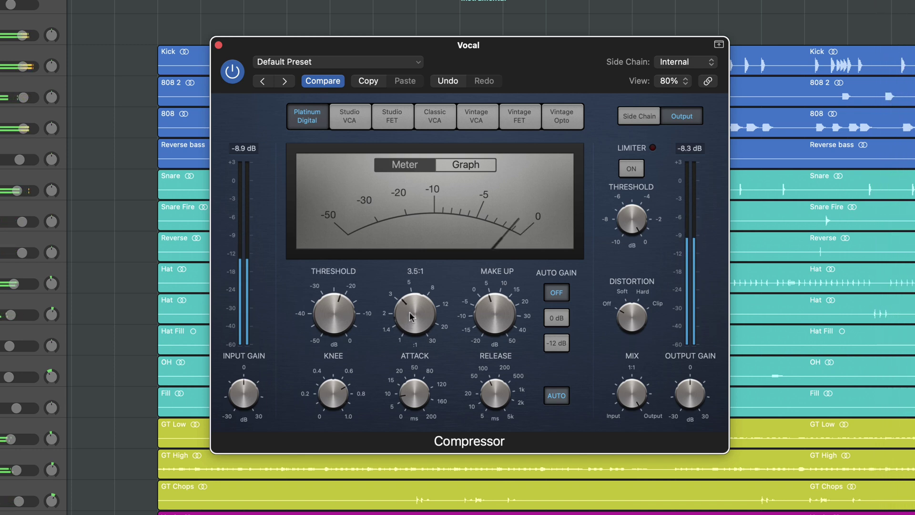
Compare the vocal with the Compressor bypassed and active, leave it switched on, and stop playback
{"action": "left_click", "coordinate": [232, 72]}
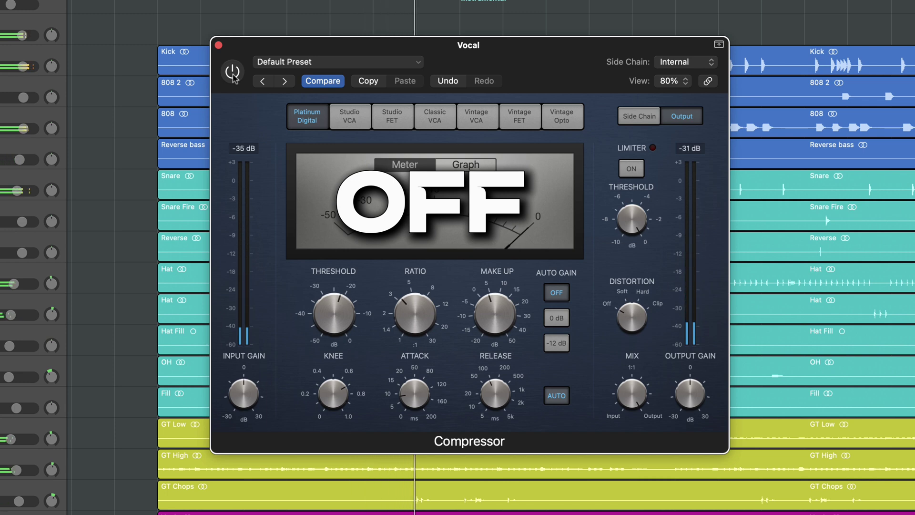
{"action": "left_click", "coordinate": [233, 73]}
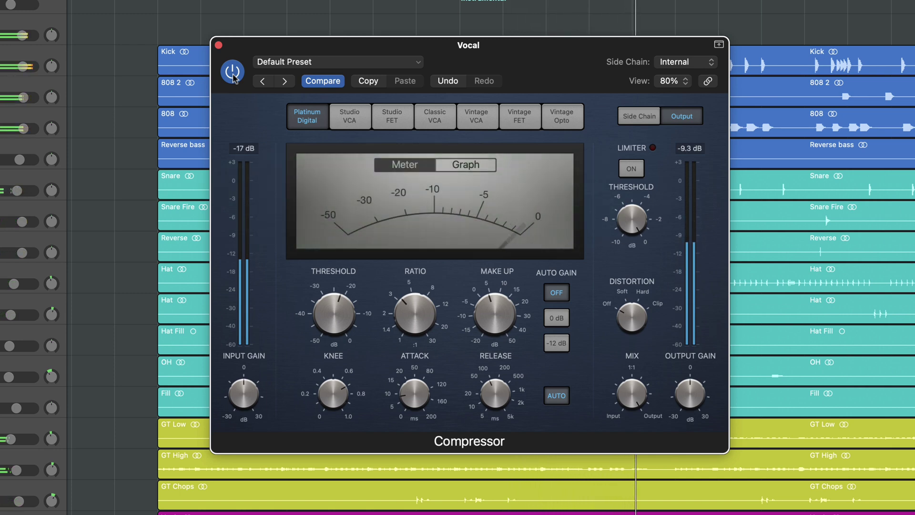
{"action": "left_click", "coordinate": [232, 71]}
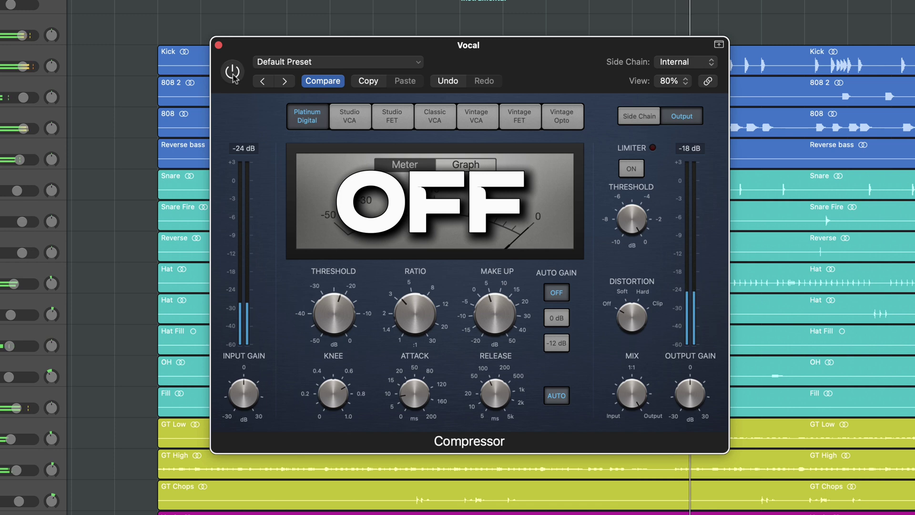
{"action": "left_click", "coordinate": [232, 73]}
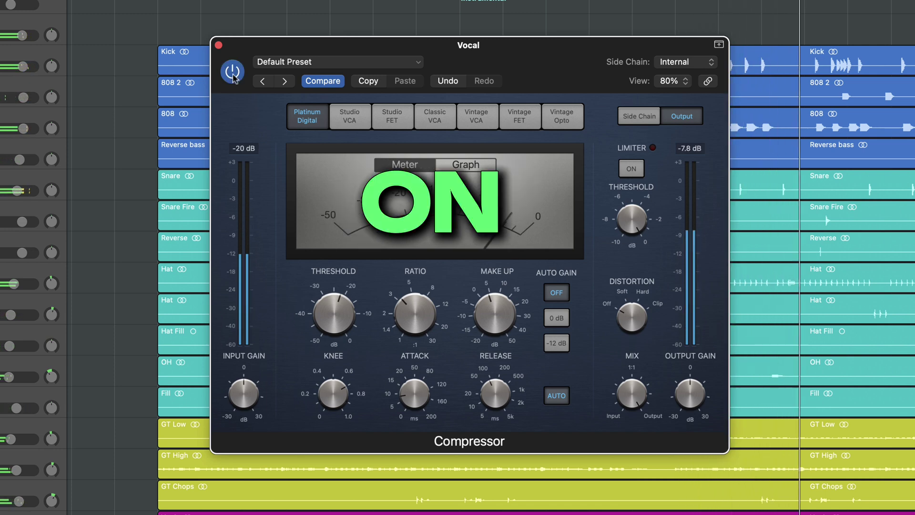
{"action": "key", "text": "space"}
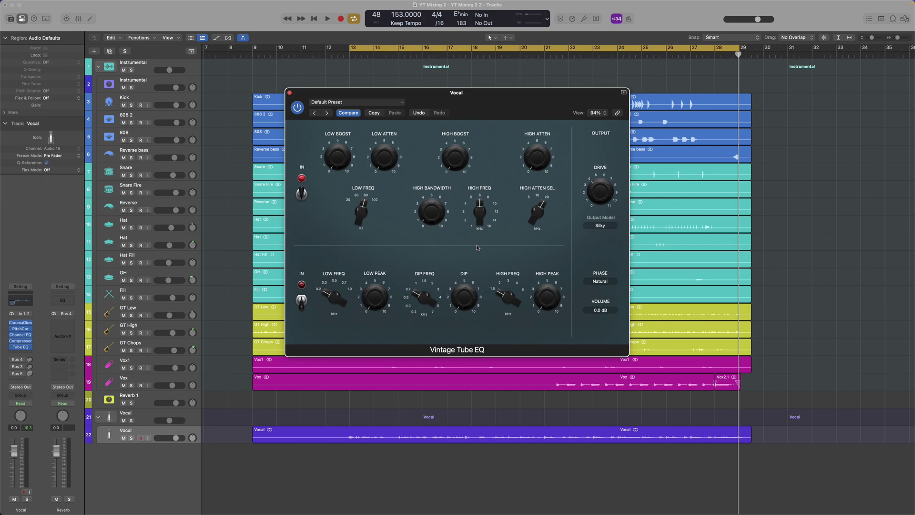
Set the Vintage Tube EQ's upper high frequency to 16 kHz and raise its high boost to about 3
{"action": "mouse_move", "coordinate": [473, 160]}
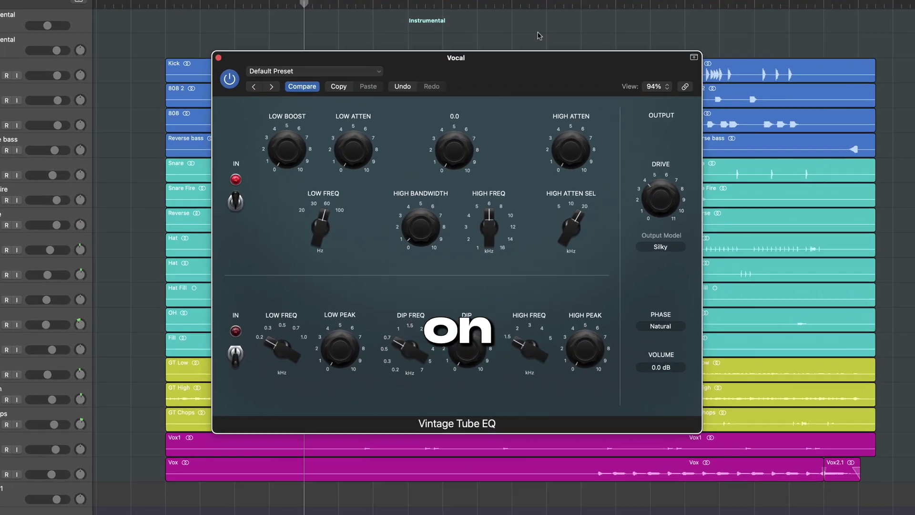
{"action": "mouse_move", "coordinate": [487, 232]}
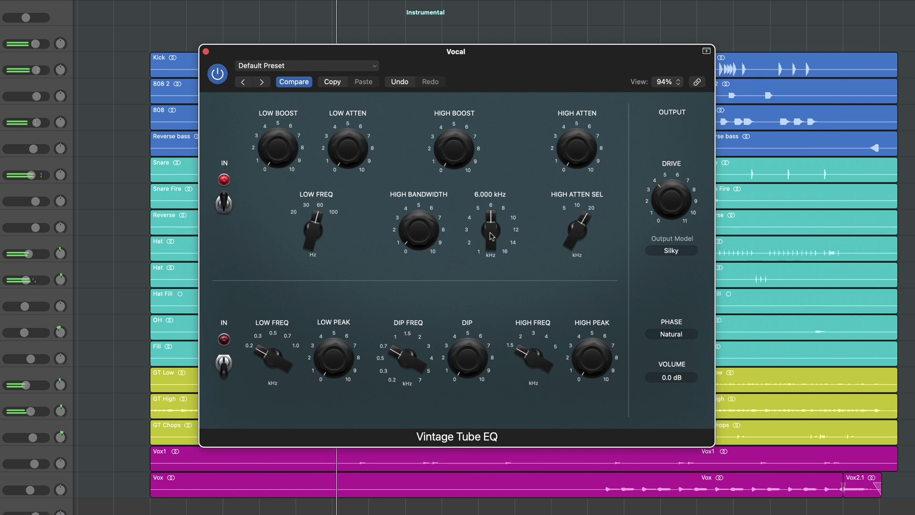
{"action": "left_click_drag", "start_coordinate": [491, 229], "coordinate": [470, 148]}
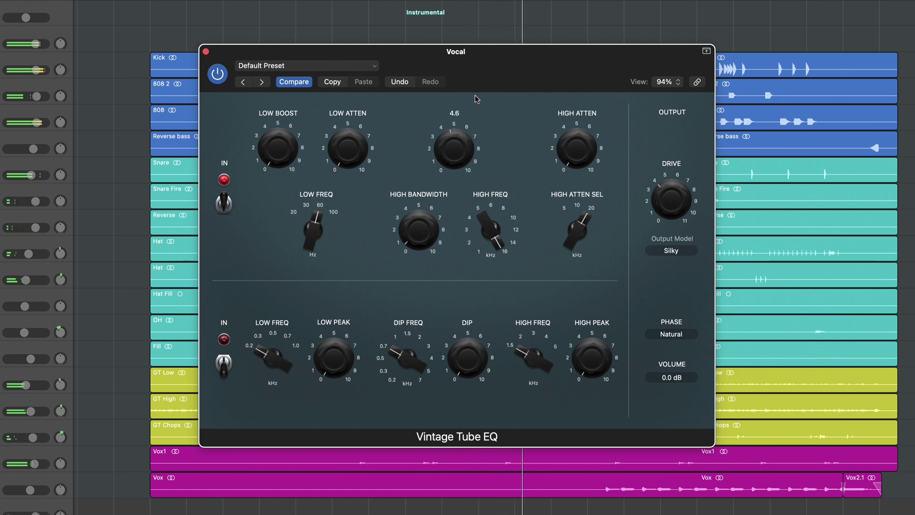
Set the Vintage Tube EQ's high attenuation selector to 5.7 kHz, the high attenuation to about 2 and the output drive to 1.8
{"action": "left_click_drag", "start_coordinate": [577, 227], "coordinate": [587, 355]}
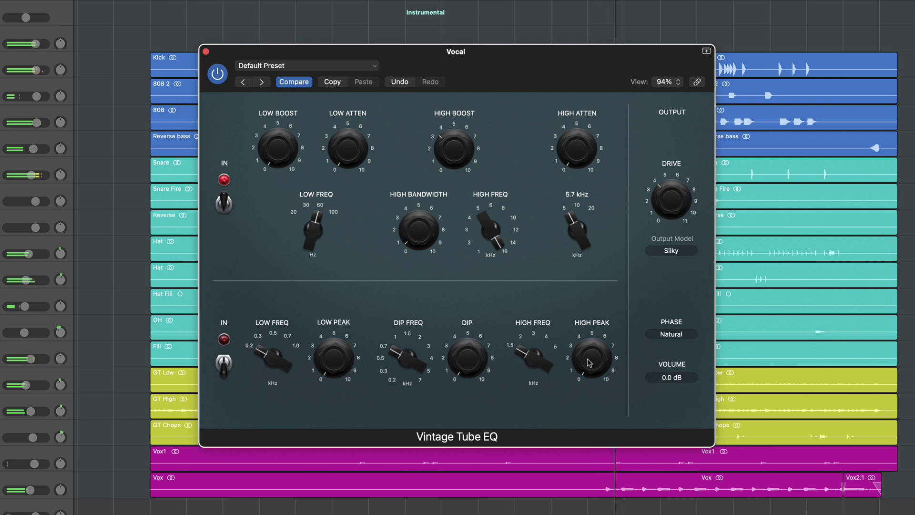
{"action": "mouse_move", "coordinate": [575, 151]}
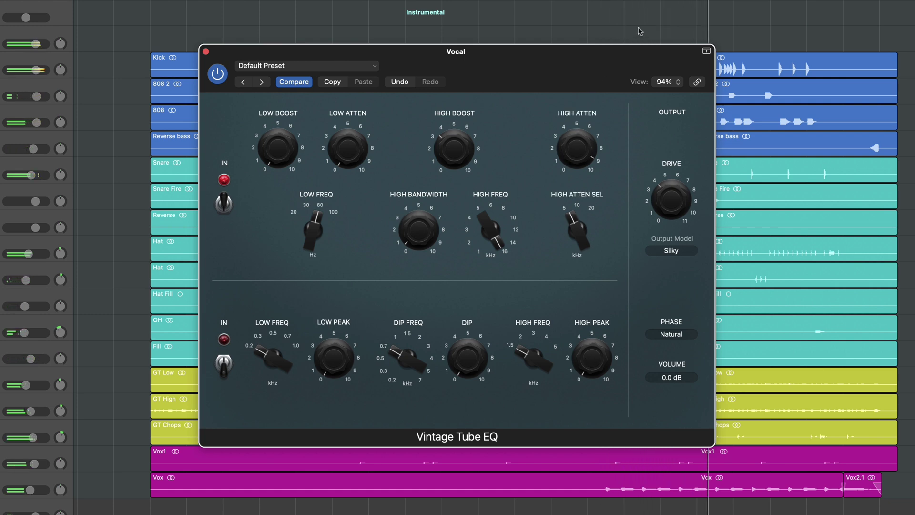
{"action": "left_click_drag", "start_coordinate": [577, 147], "coordinate": [579, 229]}
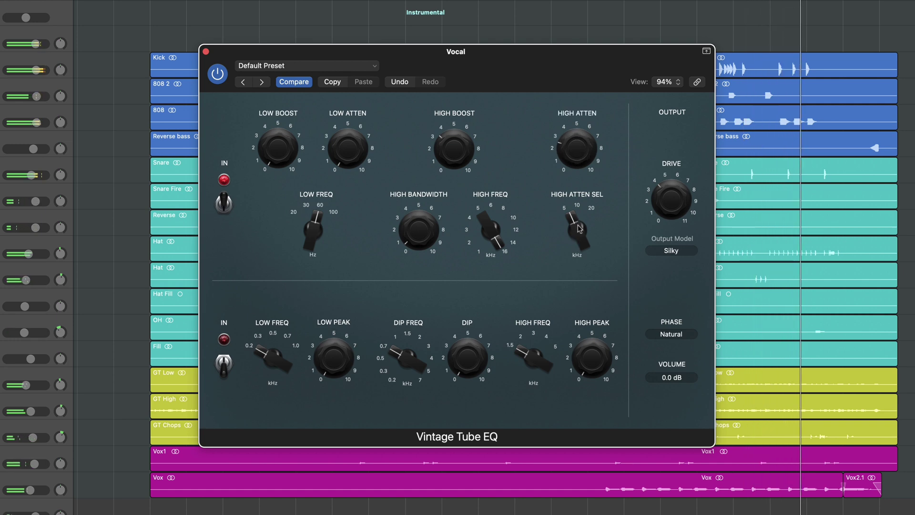
{"action": "left_click_drag", "start_coordinate": [671, 199], "coordinate": [673, 94]}
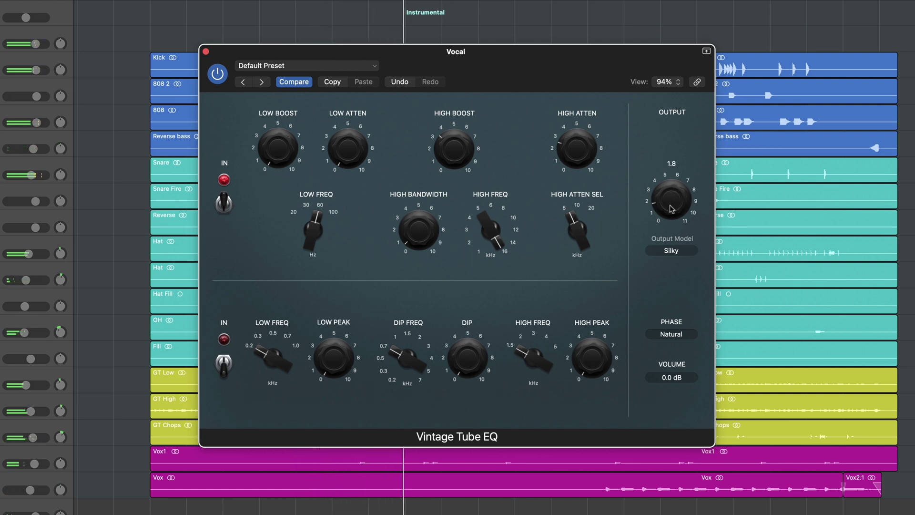
Solo the vocal and compare it with the Vintage Tube EQ's upper section off and on, leaving the section on
{"action": "left_click", "coordinate": [223, 202]}
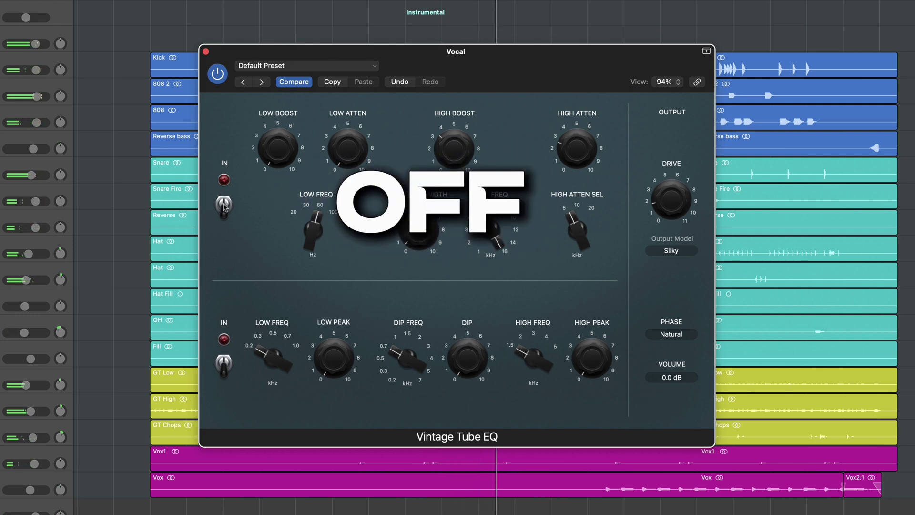
{"action": "key", "text": "super+shift+a"}
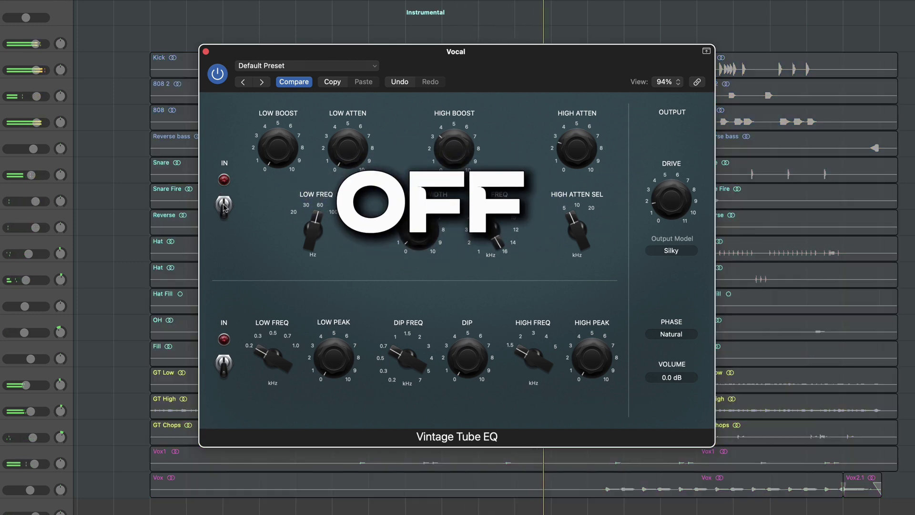
{"action": "left_click", "coordinate": [224, 205]}
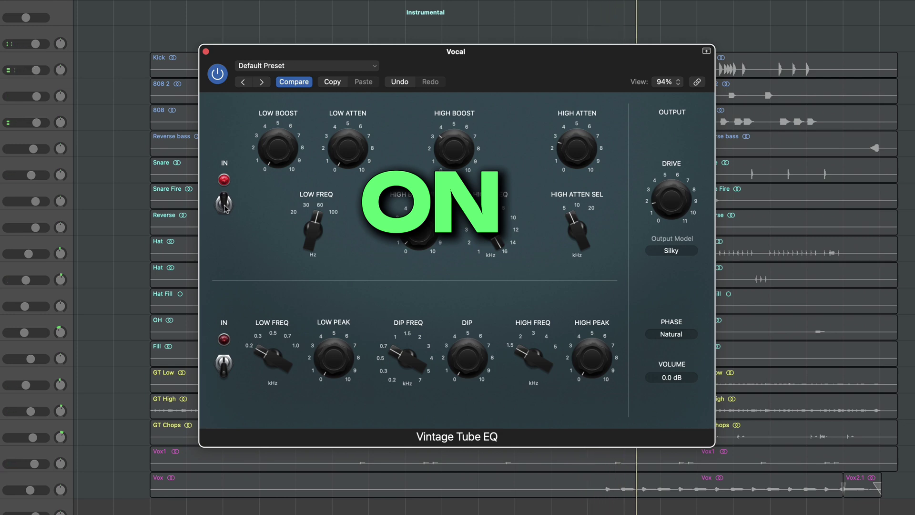
{"action": "left_click", "coordinate": [224, 205]}
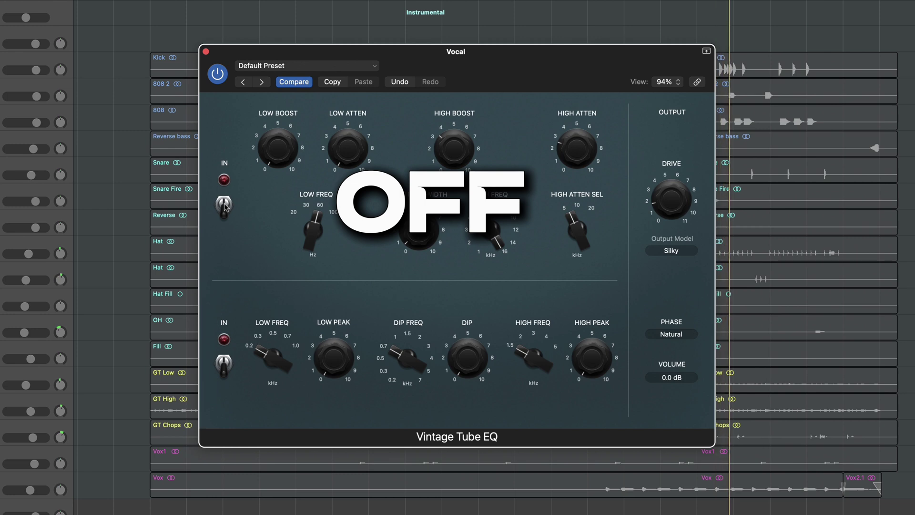
{"action": "left_click", "coordinate": [224, 205]}
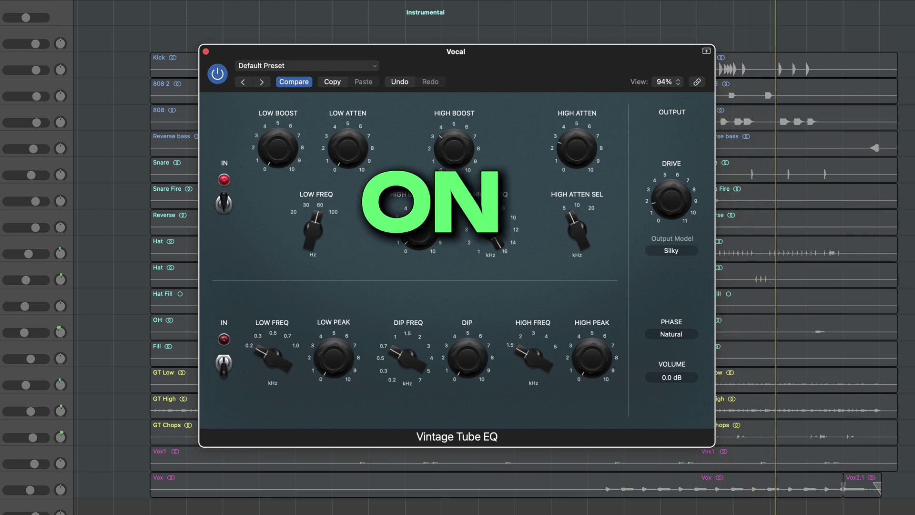
{"action": "mouse_move", "coordinate": [454, 147]}
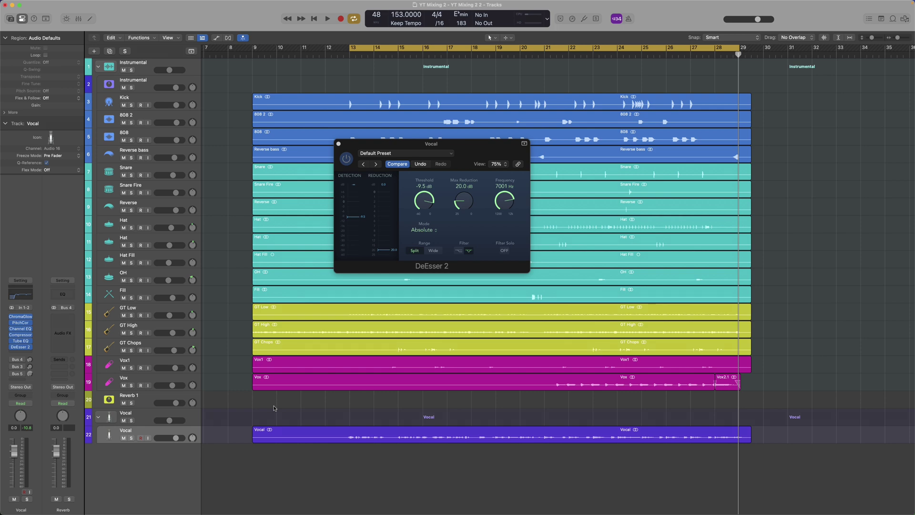
Play the soloed vocal and set DeEsser 2's threshold to -25.2 dB and max reduction to 3.2 dB
{"action": "key", "text": "s"}
{"action": "key", "text": "space"}
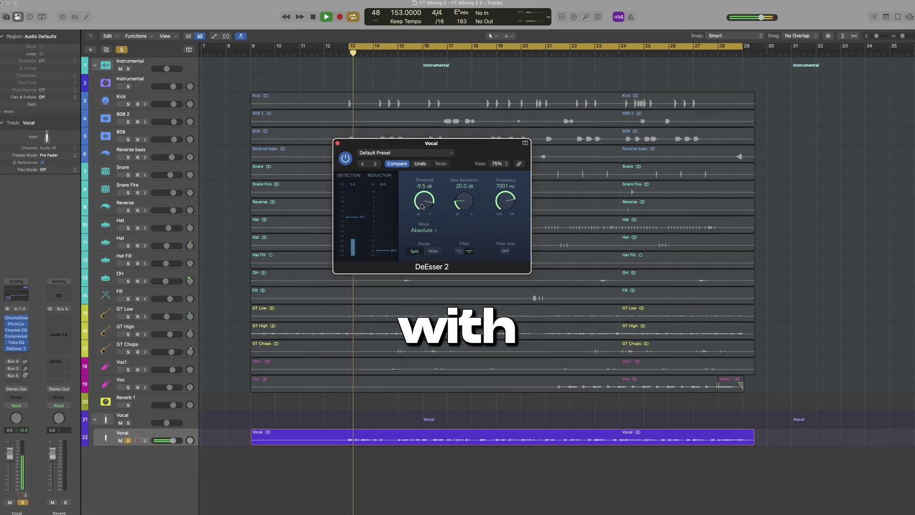
{"action": "left_click_drag", "start_coordinate": [422, 206], "coordinate": [418, 255]}
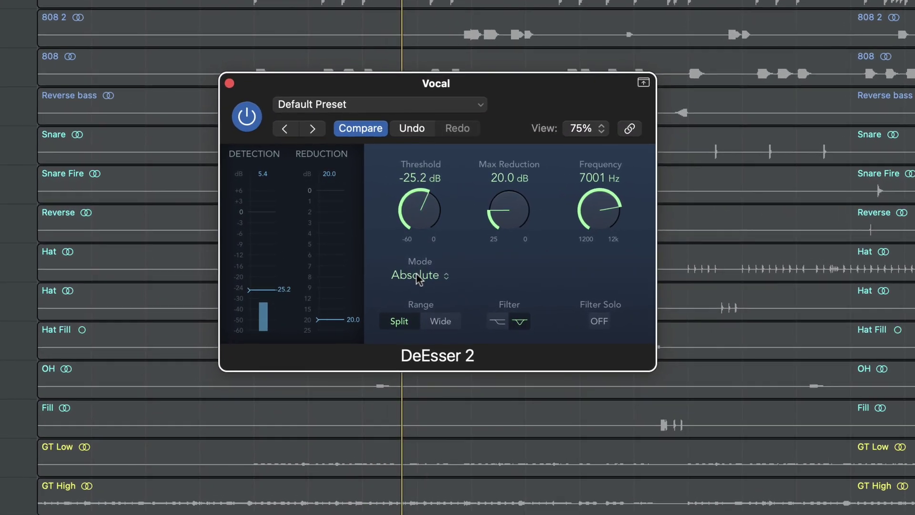
{"action": "left_click_drag", "start_coordinate": [524, 216], "coordinate": [537, 62]}
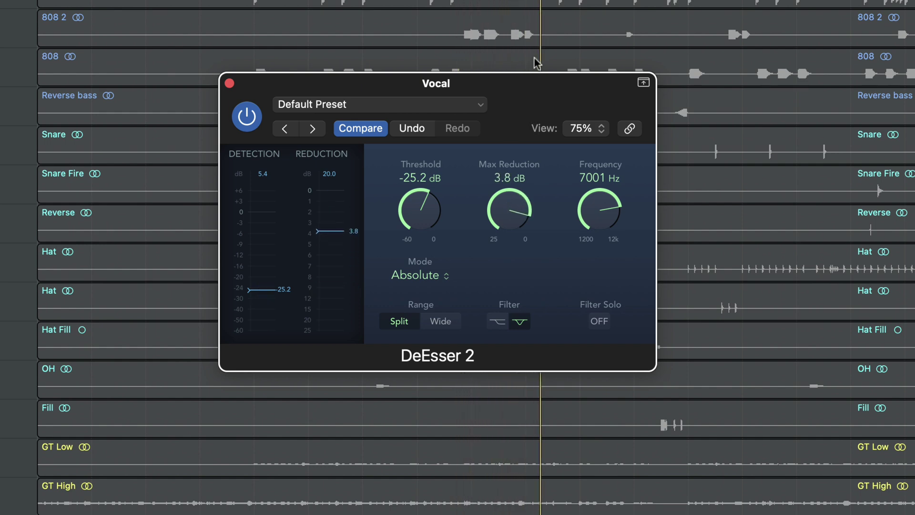
{"action": "mouse_move", "coordinate": [501, 213]}
{"action": "left_mouse_down"}
{"action": "mouse_move", "coordinate": [503, 221]}
{"action": "mouse_move", "coordinate": [506, 209]}
{"action": "left_mouse_up"}
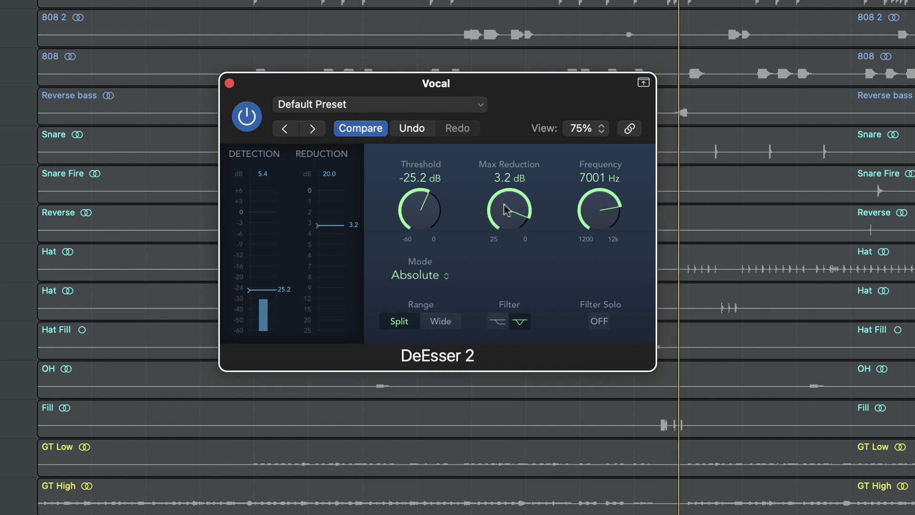
Solo DeEsser 2's filter and adjust its frequency to target the vocal's sibilance
{"action": "left_click_drag", "start_coordinate": [602, 213], "coordinate": [593, 291]}
{"action": "left_click", "coordinate": [599, 321]}
{"action": "left_click_drag", "start_coordinate": [601, 179], "coordinate": [618, 207]}
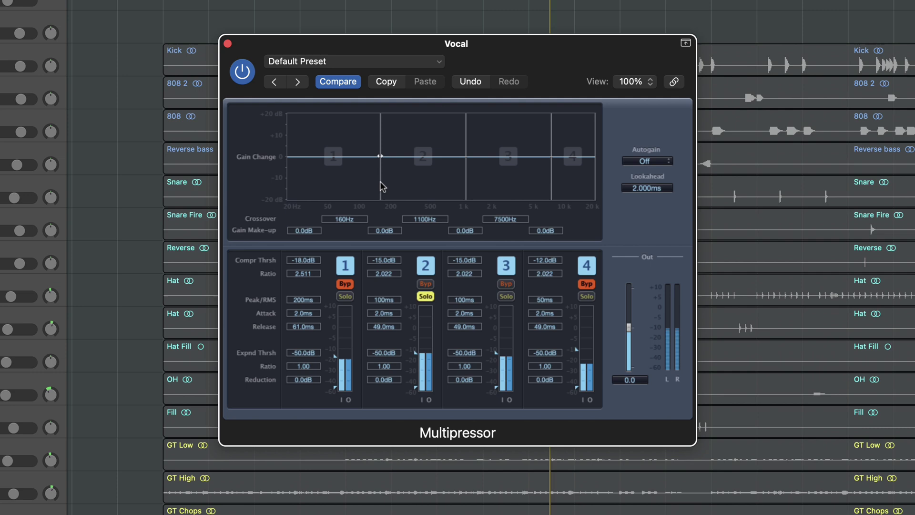
Set the Multipressor's lower crossovers to 110 Hz and 1000 Hz, unsolo band 2, and set its compressor threshold to -27.5 dB and expander threshold to -35.5 dB
{"action": "left_click_drag", "start_coordinate": [380, 182], "coordinate": [364, 182]}
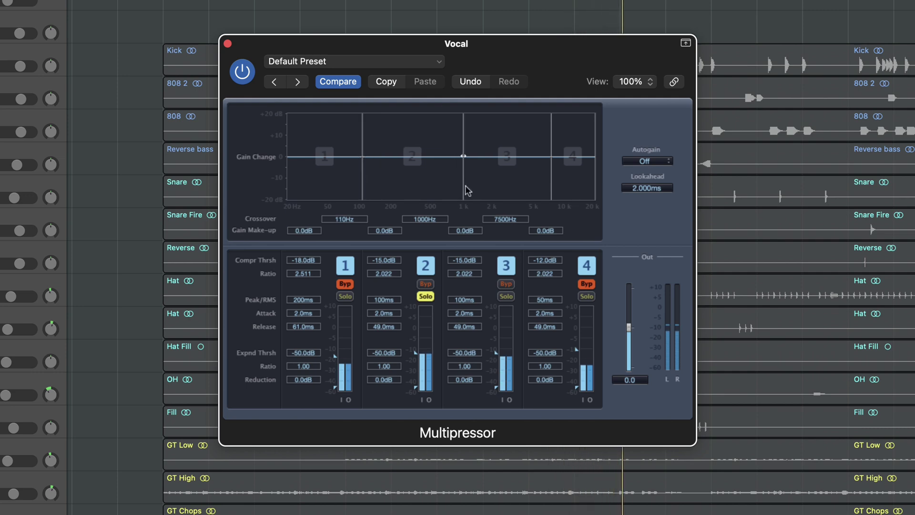
{"action": "left_click", "coordinate": [426, 296]}
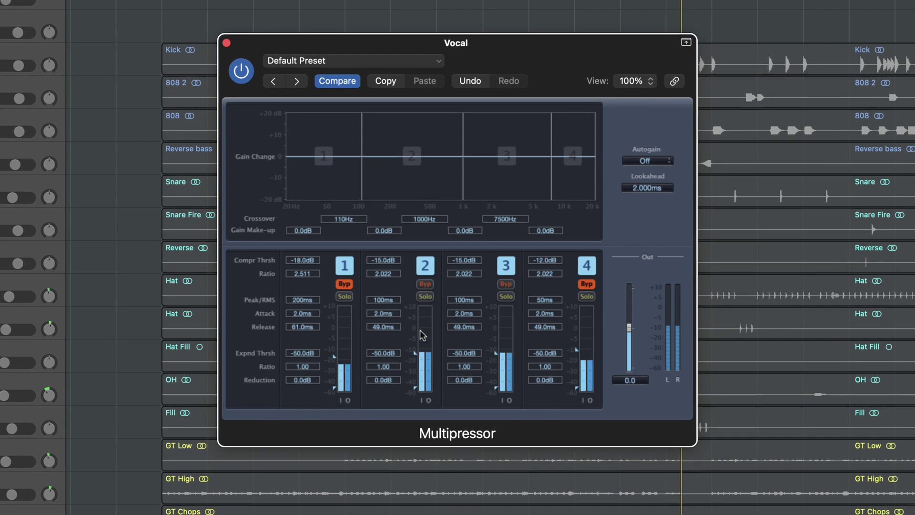
{"action": "mouse_move", "coordinate": [416, 357]}
{"action": "left_mouse_down"}
{"action": "mouse_move", "coordinate": [413, 384]}
{"action": "mouse_move", "coordinate": [411, 371]}
{"action": "mouse_move", "coordinate": [404, 376]}
{"action": "left_mouse_up"}
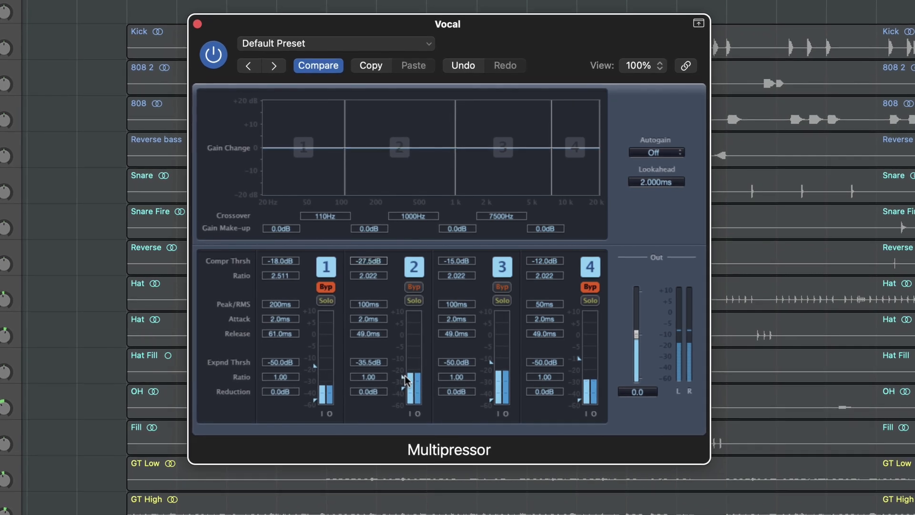
Solo Multipressor band 2 to compare it bypassed and active, leaving it active and unsoloed
{"action": "left_click", "coordinate": [413, 301]}
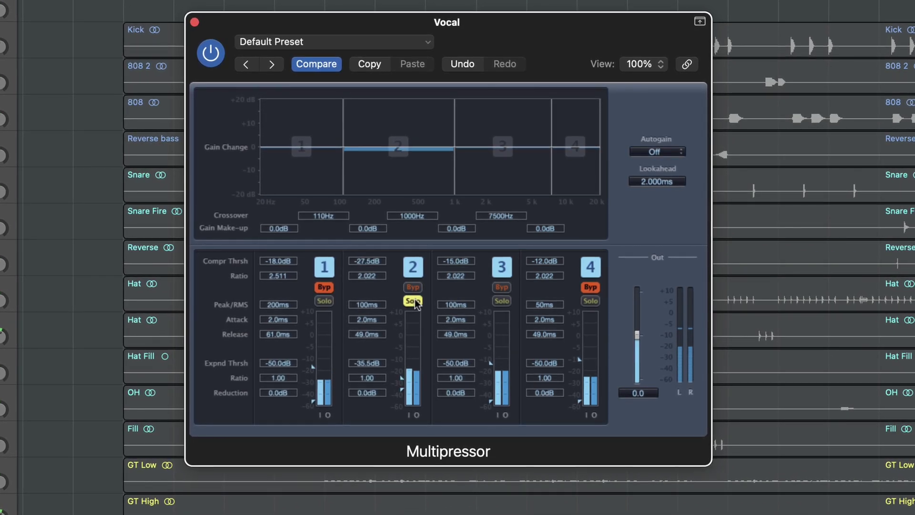
{"action": "left_click", "coordinate": [413, 288]}
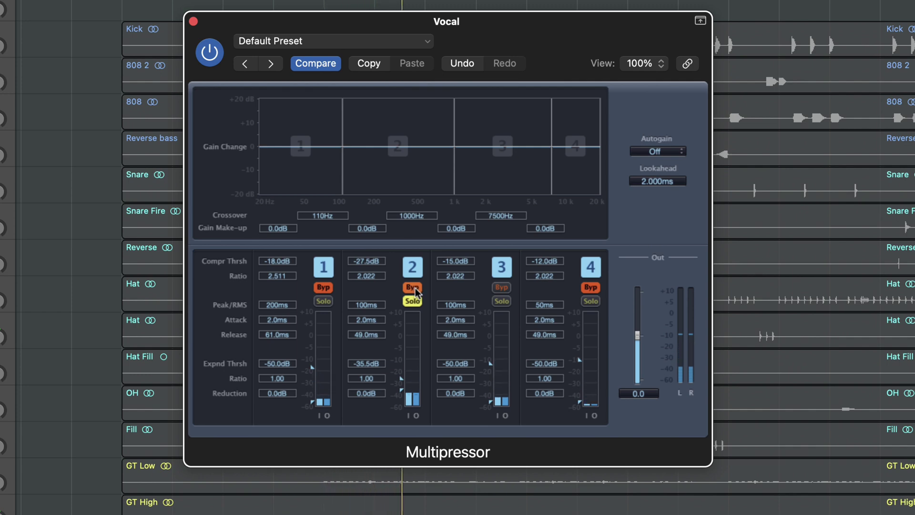
{"action": "left_click", "coordinate": [412, 287]}
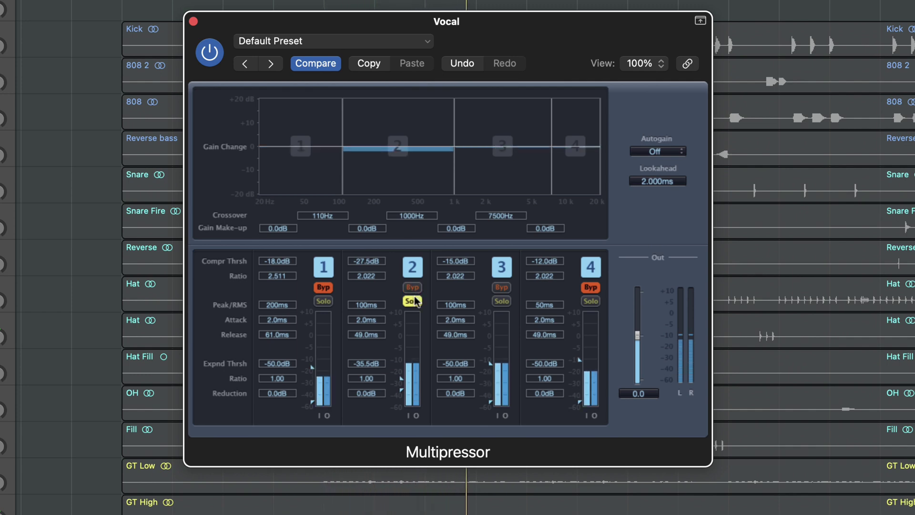
{"action": "left_click", "coordinate": [413, 301]}
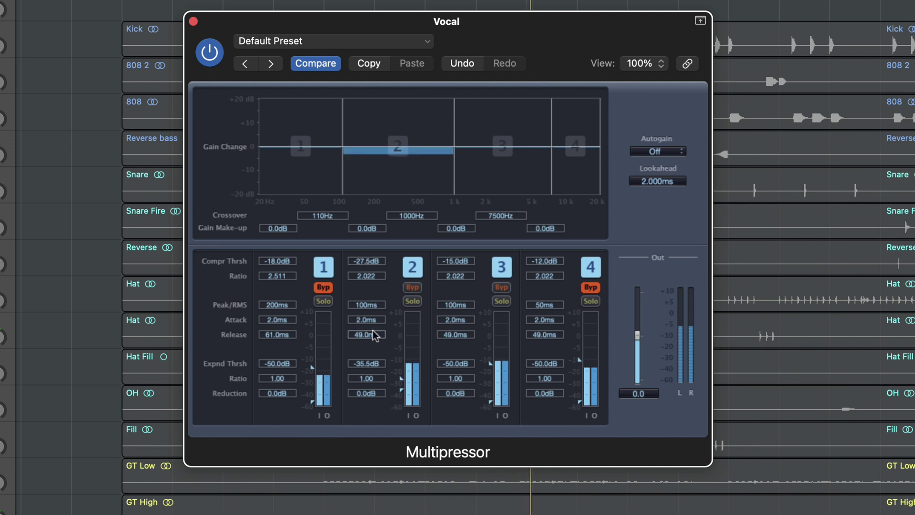
Set the release of Multipressor band 2 to 61.0 ms and solo band 3
{"action": "left_click_drag", "start_coordinate": [371, 331], "coordinate": [375, 324]}
{"action": "left_click", "coordinate": [502, 301]}
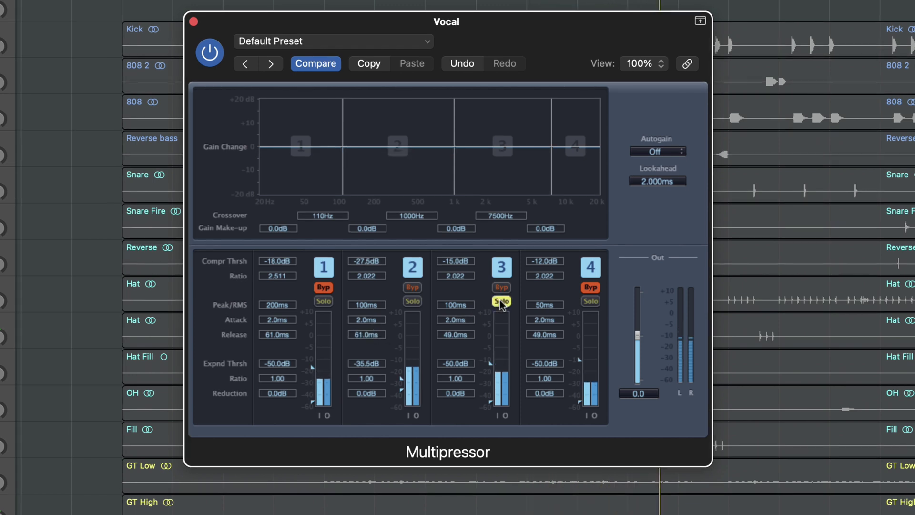
Set Multipressor band 3's compressor threshold to -27.5 dB, expander threshold to -35.0 dB and attack to 1.5 ms, and unsolo the band
{"action": "mouse_move", "coordinate": [490, 364]}
{"action": "left_mouse_down"}
{"action": "mouse_move", "coordinate": [493, 400]}
{"action": "mouse_move", "coordinate": [497, 389]}
{"action": "left_mouse_up"}
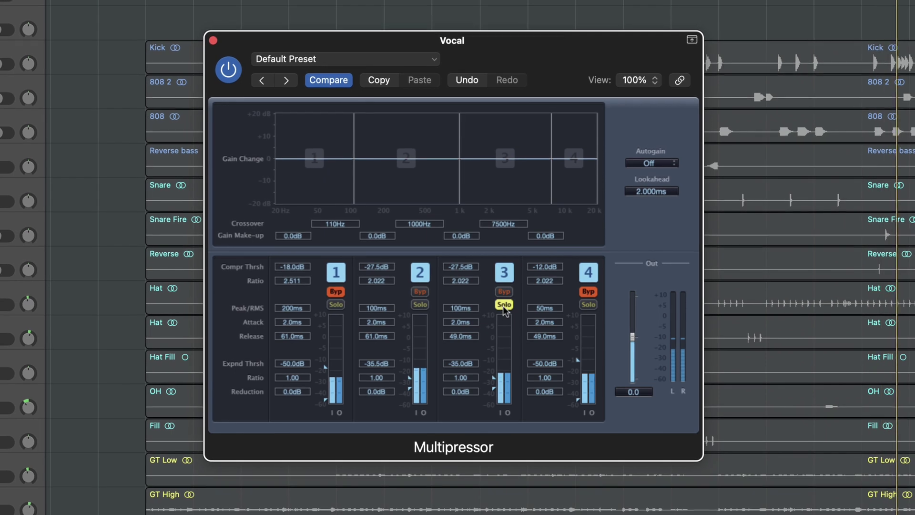
{"action": "left_click", "coordinate": [504, 304]}
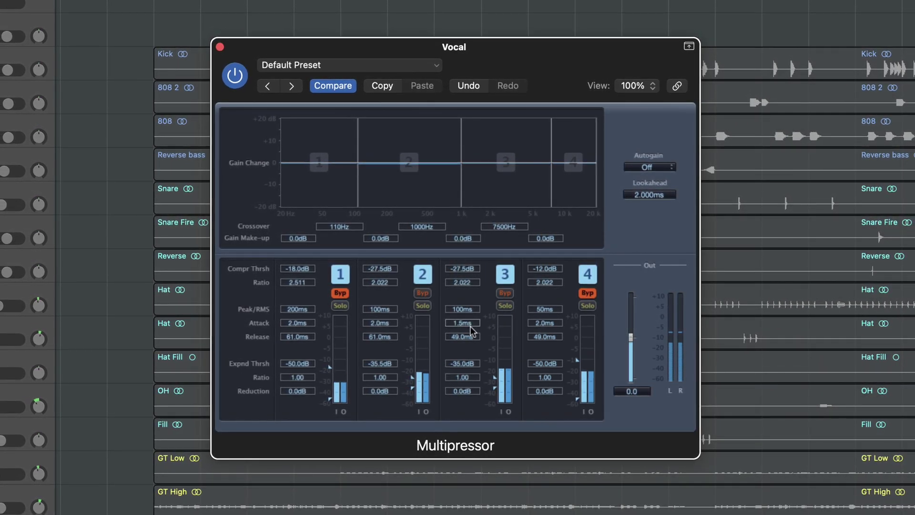
{"action": "left_click_drag", "start_coordinate": [470, 325], "coordinate": [470, 329]}
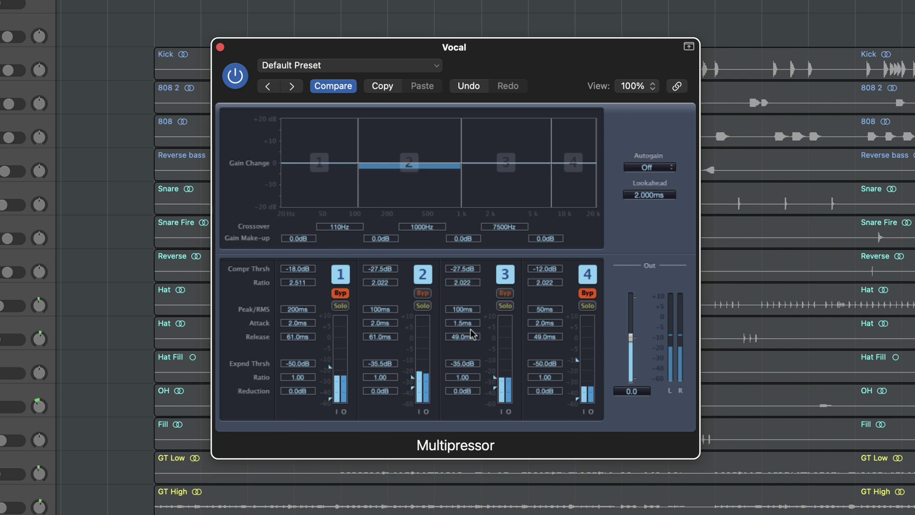
Compare the vocal with the Multipressor switched off and on, leaving it on
{"action": "left_click", "coordinate": [233, 80]}
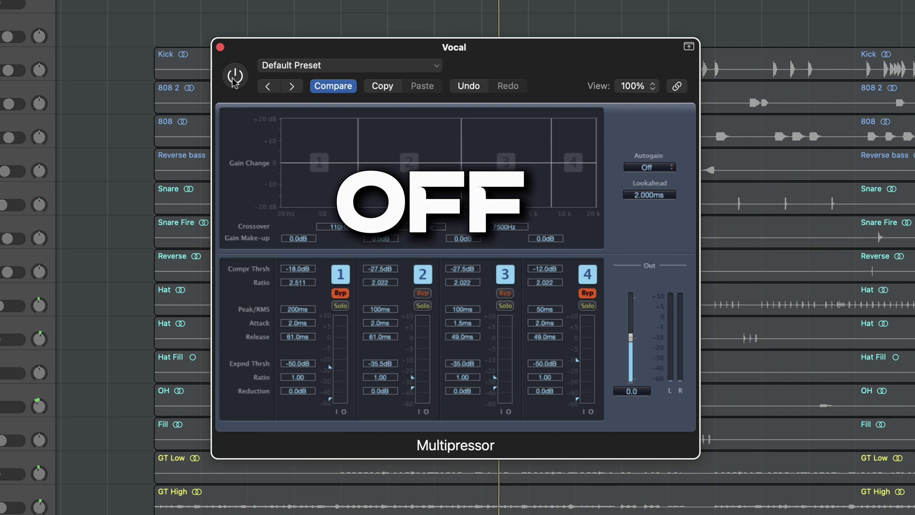
{"action": "left_click", "coordinate": [234, 80]}
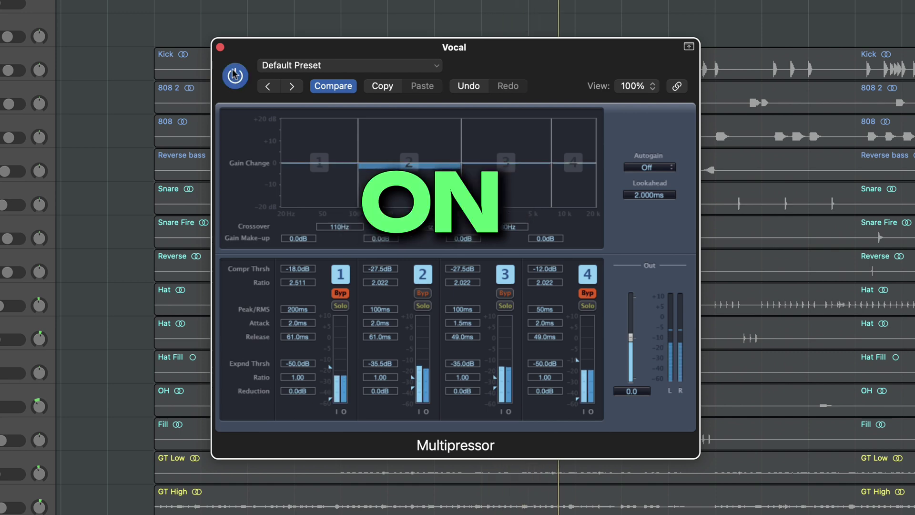
{"action": "left_click", "coordinate": [209, 157]}
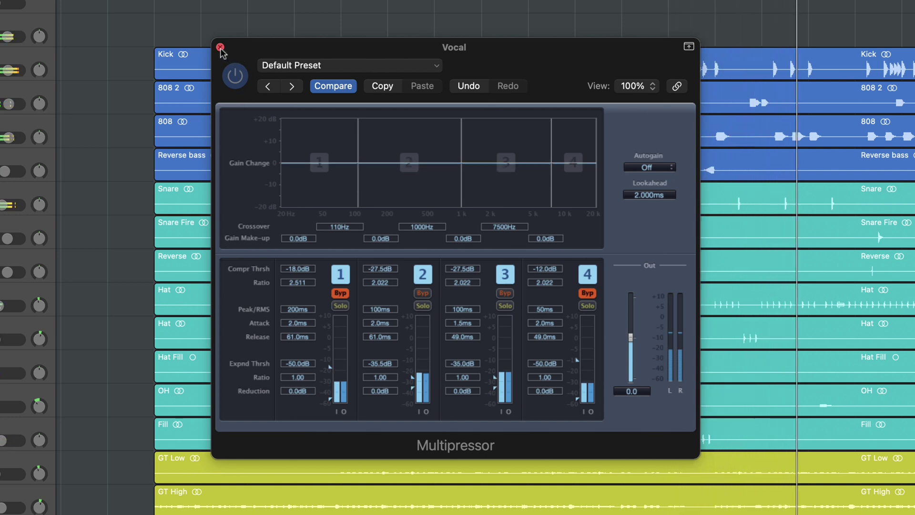
Add ChromaVerb to the Reverb channel, review its room types while keeping Room, and start playback
{"action": "left_click", "coordinate": [403, 251]}
{"action": "key", "text": "space"}
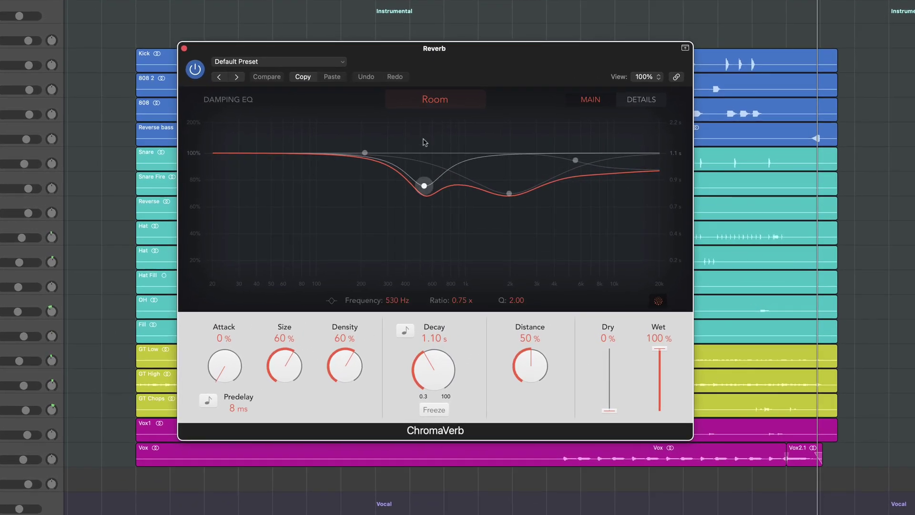
{"action": "left_click", "coordinate": [430, 101]}
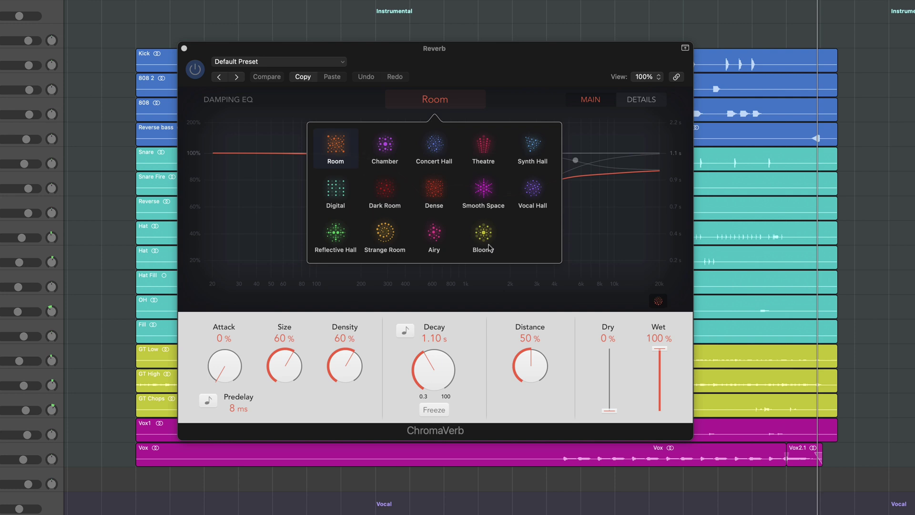
{"action": "key", "text": "space"}
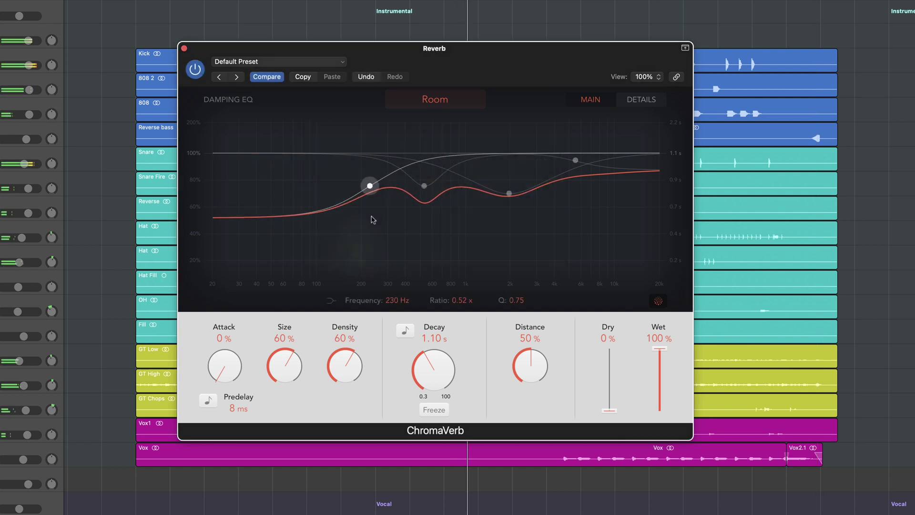
Reduce ChromaVerb's low damping, set its mid bands to 1.05x at 640 Hz and 0.66x at 1960 Hz, distance to 30% and predelay to 24 ms
{"action": "left_click", "coordinate": [425, 186]}
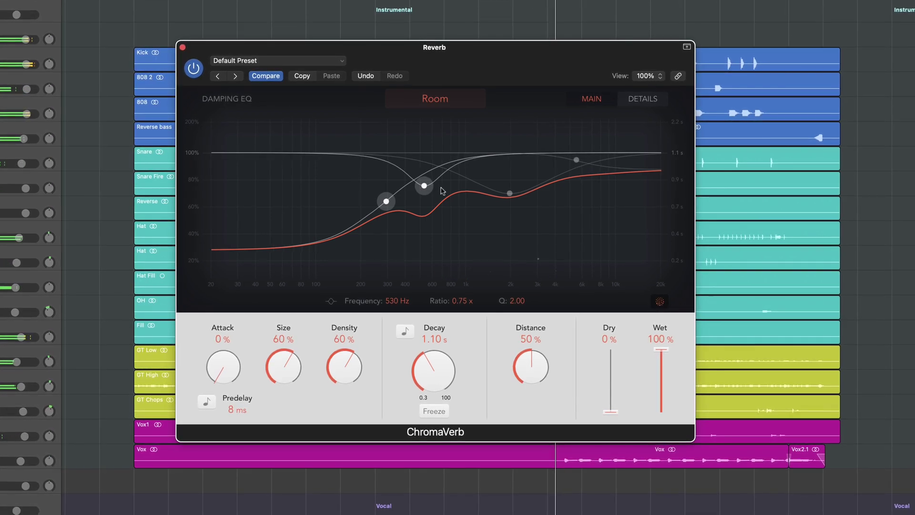
{"action": "left_click_drag", "start_coordinate": [424, 186], "coordinate": [432, 150]}
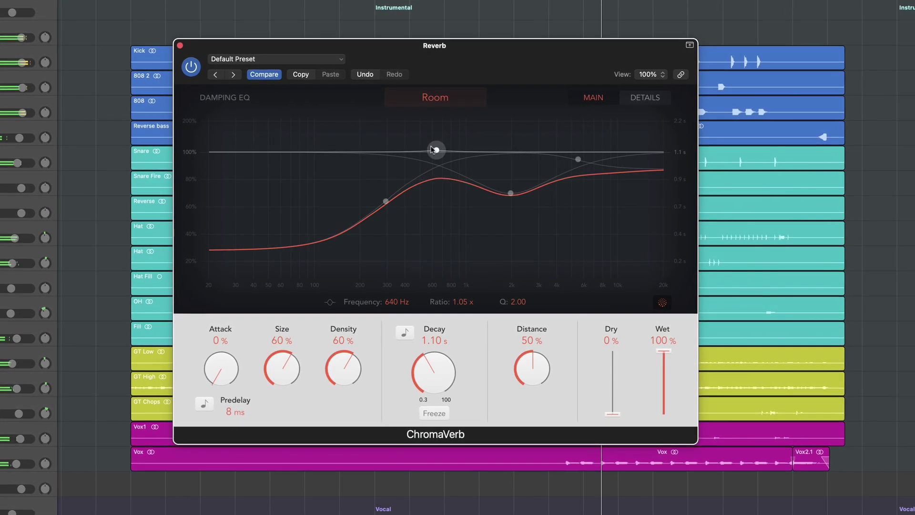
{"action": "left_click_drag", "start_coordinate": [510, 193], "coordinate": [510, 198]}
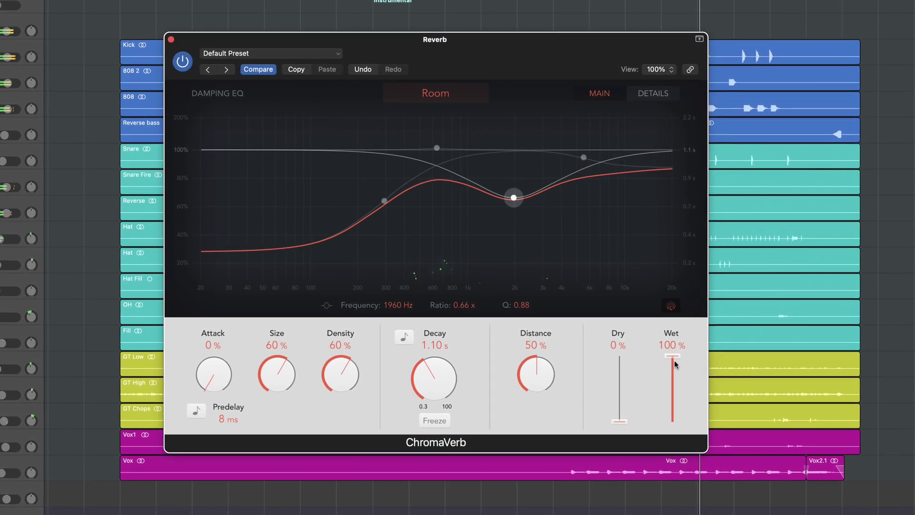
{"action": "left_click_drag", "start_coordinate": [544, 382], "coordinate": [545, 416]}
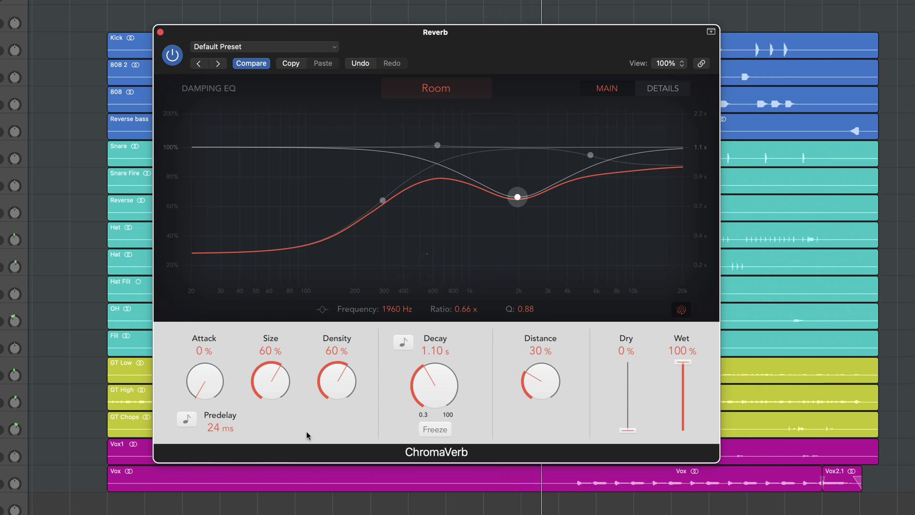
{"action": "key", "text": "shift+super+a"}
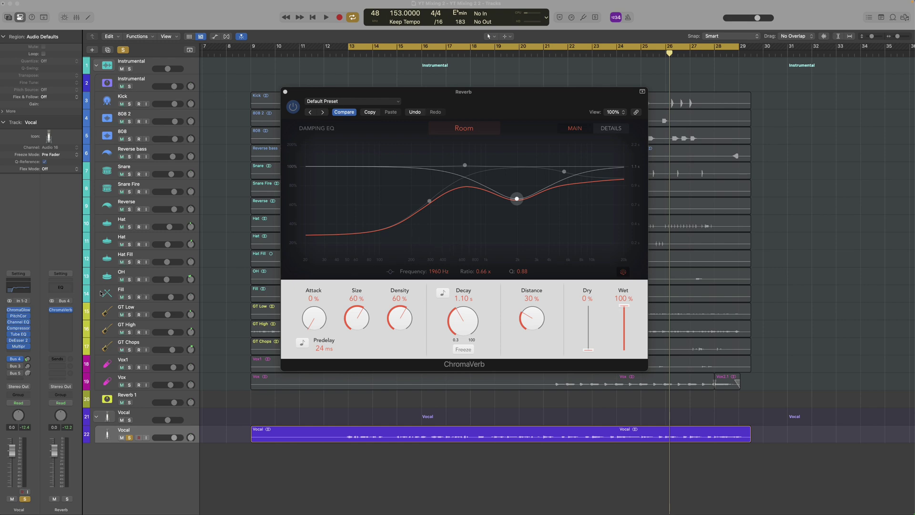
Add a Channel EQ to the Reverb channel with a low cut at 370 Hz, 48 dB/Oct and Q 0.54
{"action": "left_click", "coordinate": [54, 289]}
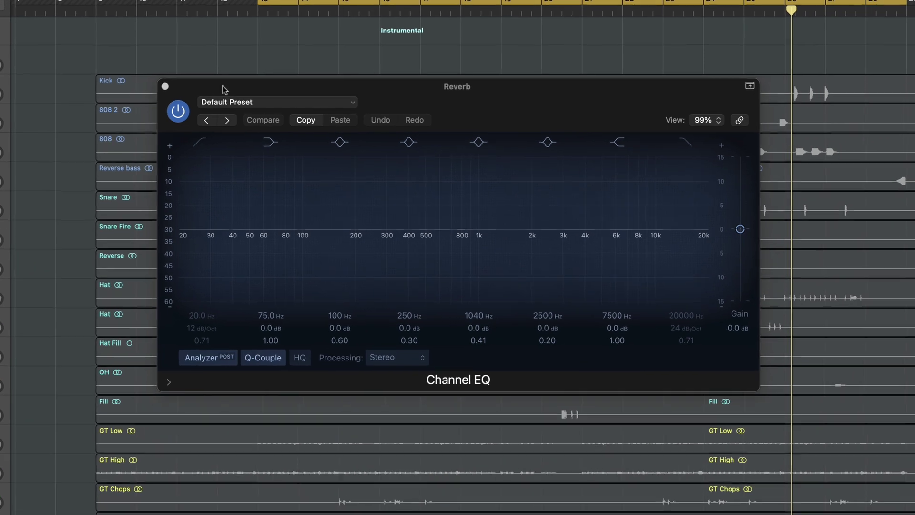
{"action": "left_click_drag", "start_coordinate": [176, 255], "coordinate": [424, 248]}
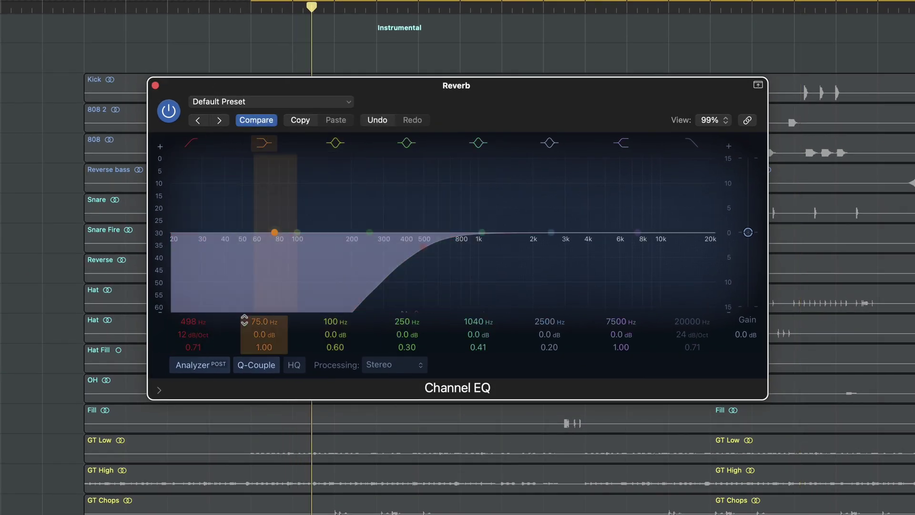
{"action": "left_click_drag", "start_coordinate": [194, 329], "coordinate": [194, 317]}
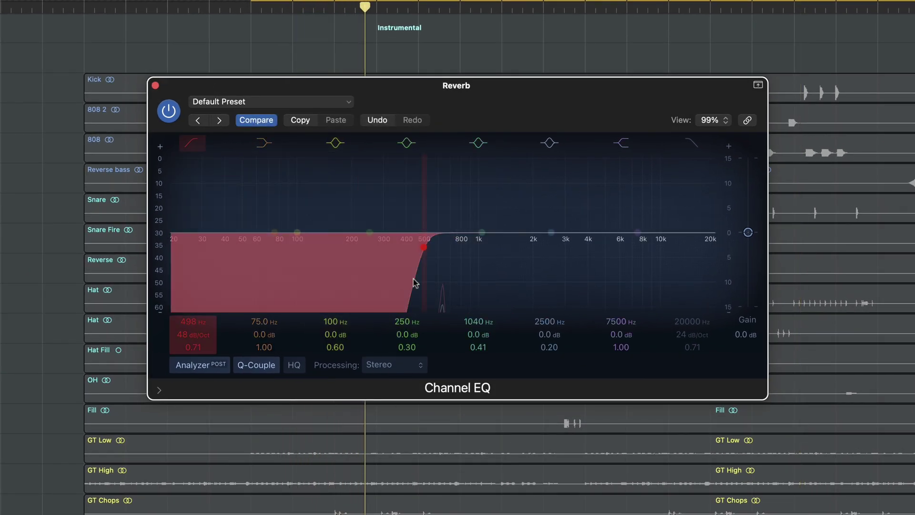
{"action": "left_click_drag", "start_coordinate": [419, 253], "coordinate": [400, 258]}
Add a 24 dB/Oct high cut at 3960 Hz and a -4.3 dB dip at 3080 Hz with Q 0.67, and close the EQ
{"action": "left_click", "coordinate": [691, 142]}
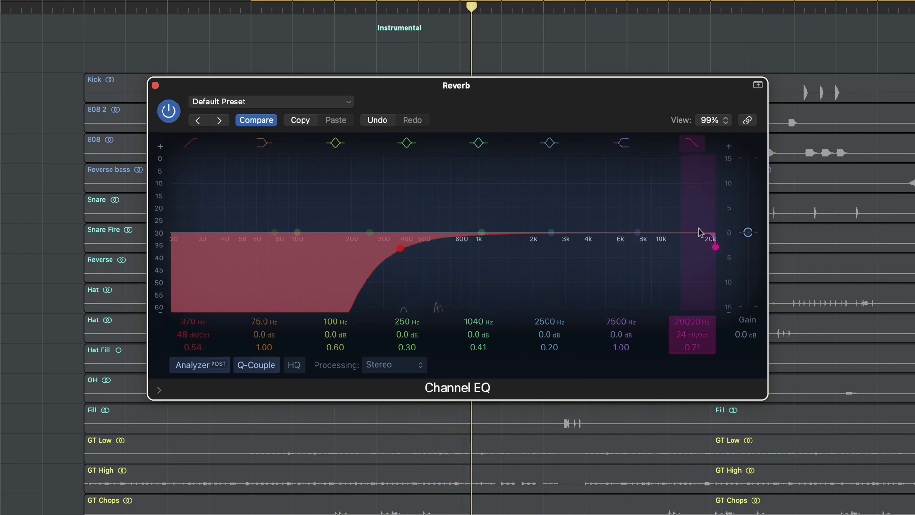
{"action": "left_click_drag", "start_coordinate": [709, 250], "coordinate": [582, 274]}
{"action": "left_click_drag", "start_coordinate": [549, 230], "coordinate": [567, 241]}
{"action": "left_click_drag", "start_coordinate": [644, 202], "coordinate": [625, 203]}
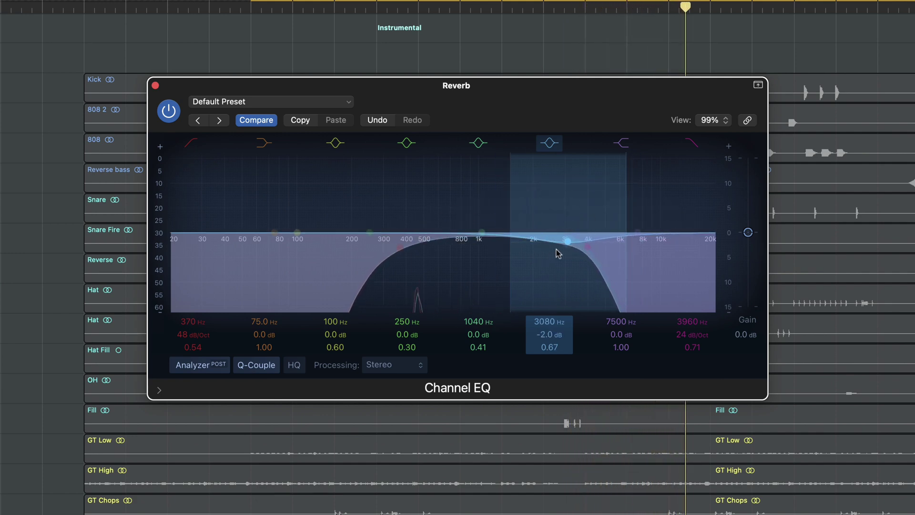
{"action": "left_click_drag", "start_coordinate": [567, 242], "coordinate": [569, 257]}
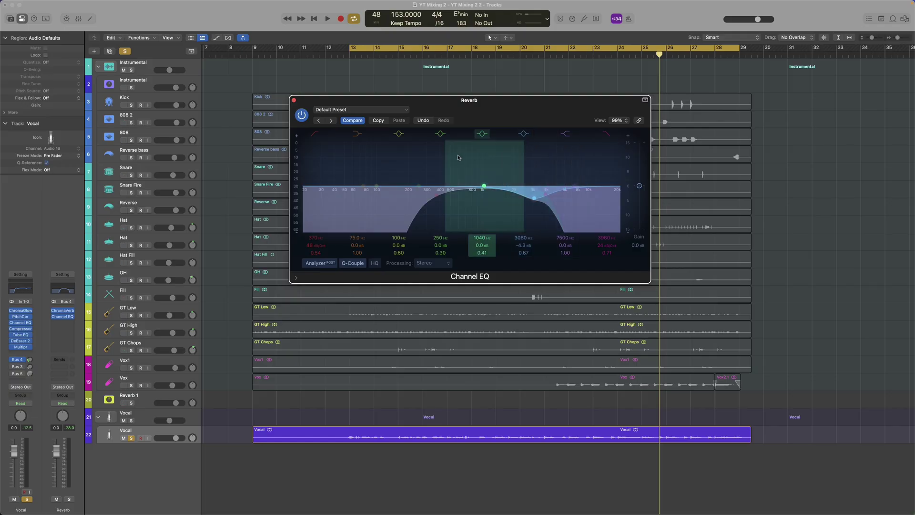
{"action": "left_click", "coordinate": [294, 100]}
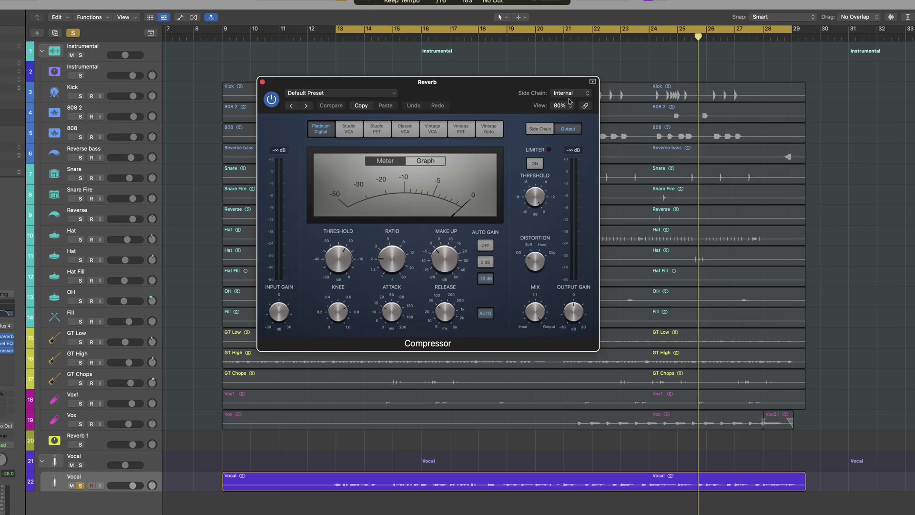
Set the side chain of the Reverb channel's Compressor to Vocal (Audio 16)
{"action": "left_click", "coordinate": [548, 100]}
{"action": "mouse_move", "coordinate": [559, 113]}
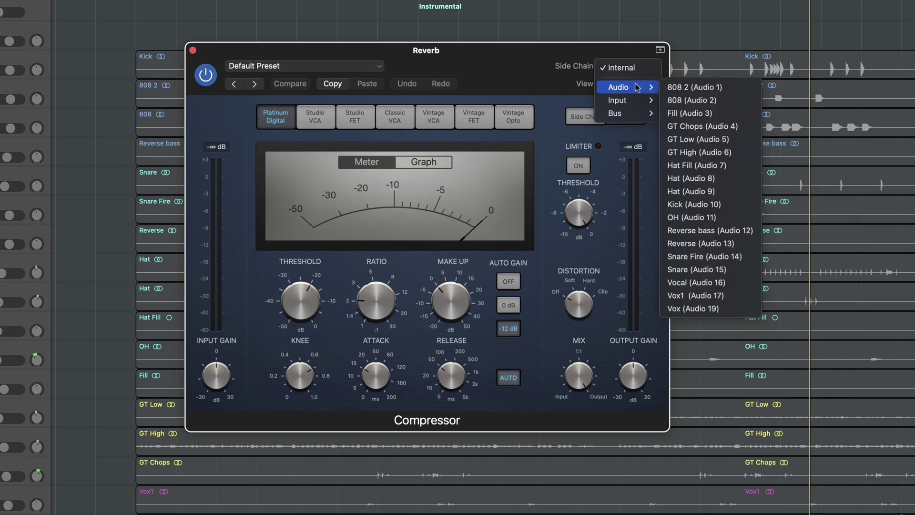
{"action": "left_click", "coordinate": [688, 282]}
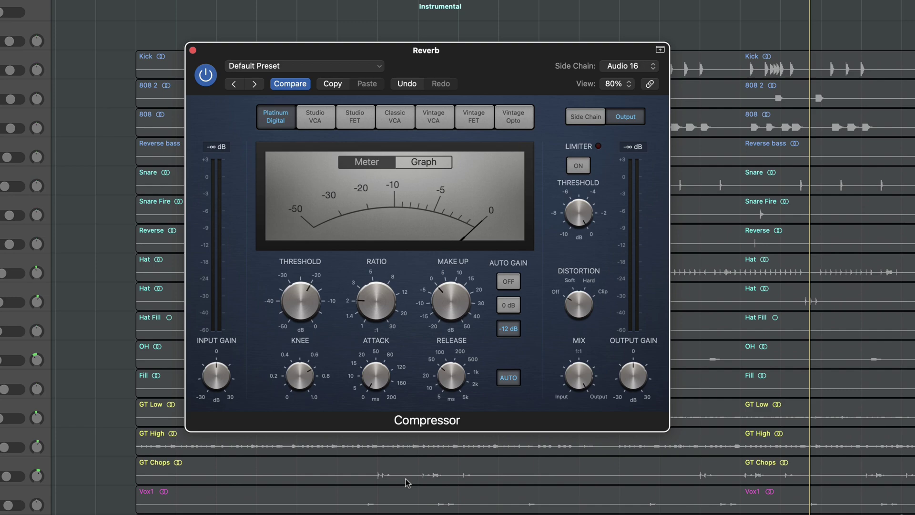
Raise the reverb Compressor's ratio, set its threshold to -38.5 dB and release to 370 ms, and turn auto gain off
{"action": "key", "text": "space"}
{"action": "left_click_drag", "start_coordinate": [377, 289], "coordinate": [381, 264]}
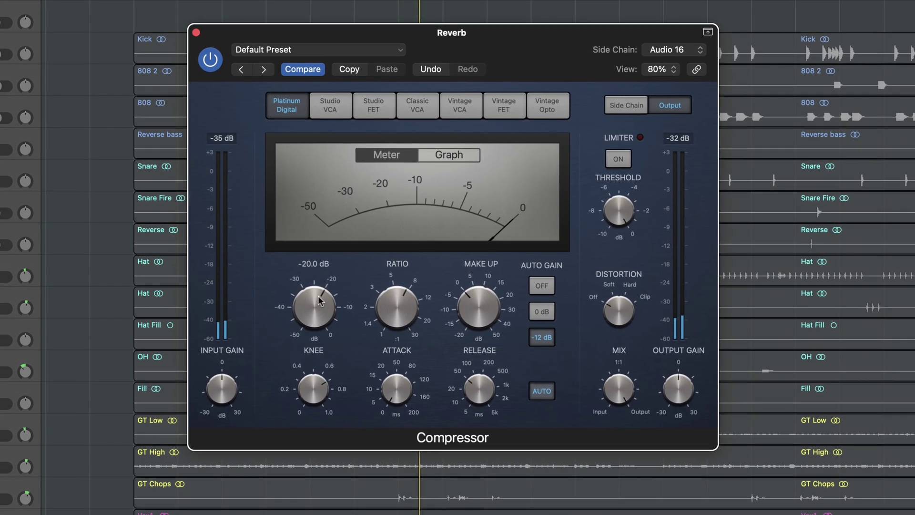
{"action": "left_click_drag", "start_coordinate": [318, 300], "coordinate": [321, 315]}
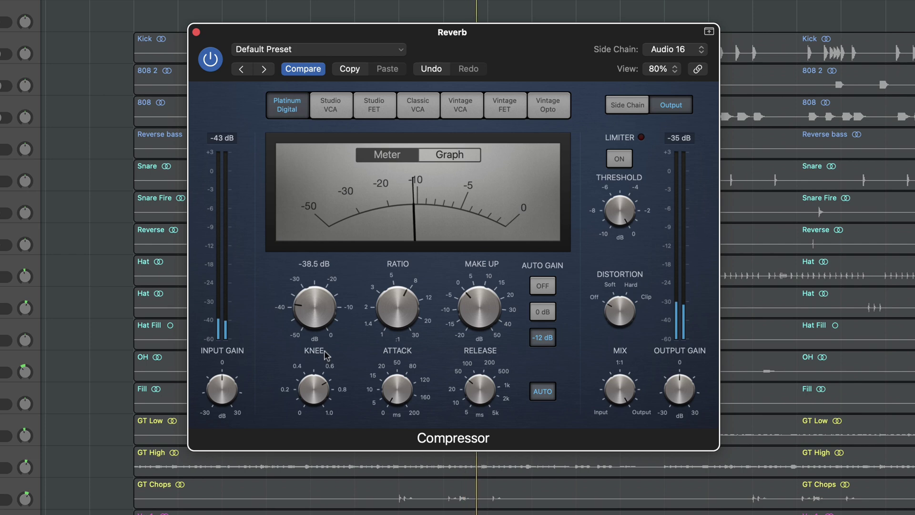
{"action": "left_click", "coordinate": [542, 288]}
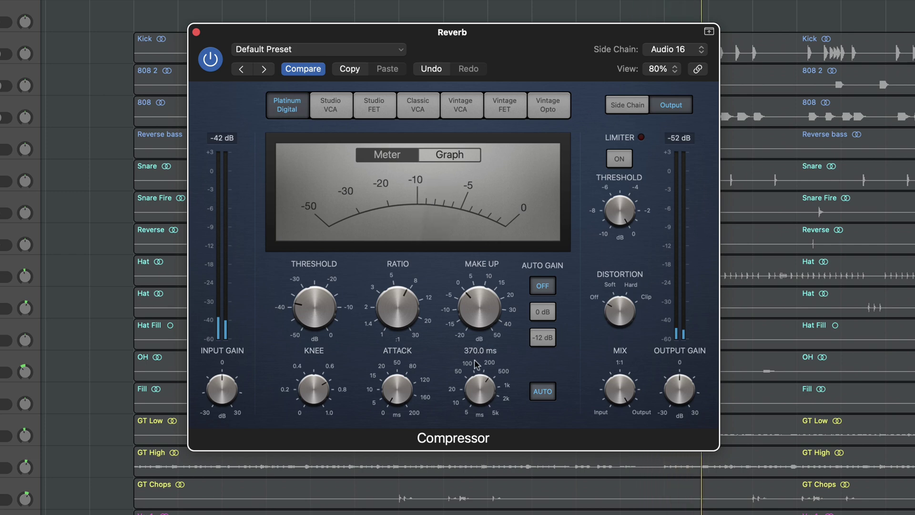
Unsolo the Vocal track and adjust the Reverb channel's fader to balance the reverb in the full mix
{"action": "mouse_move", "coordinate": [380, 288]}
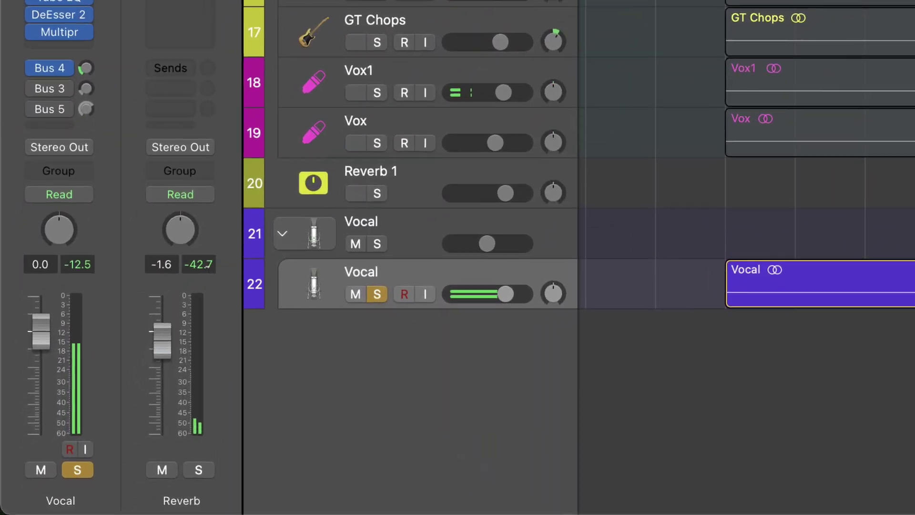
{"action": "left_click", "coordinate": [94, 461]}
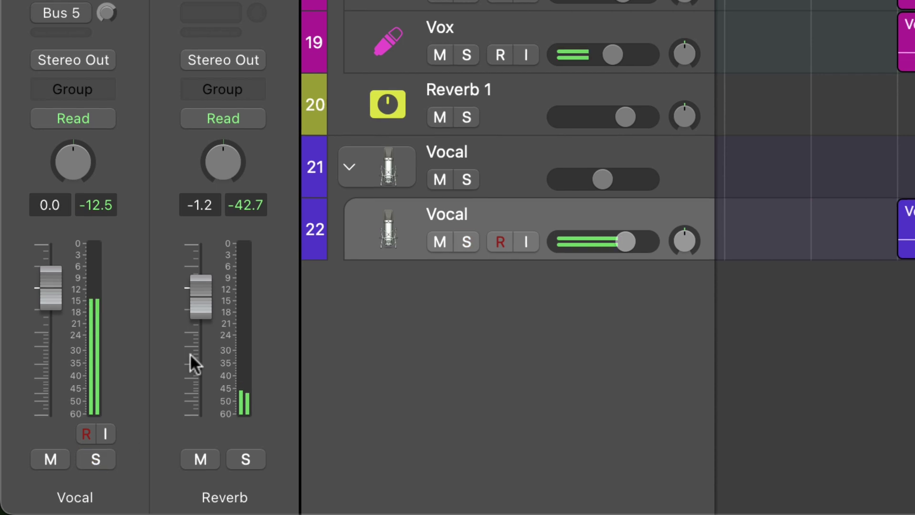
{"action": "left_click_drag", "start_coordinate": [207, 314], "coordinate": [208, 342]}
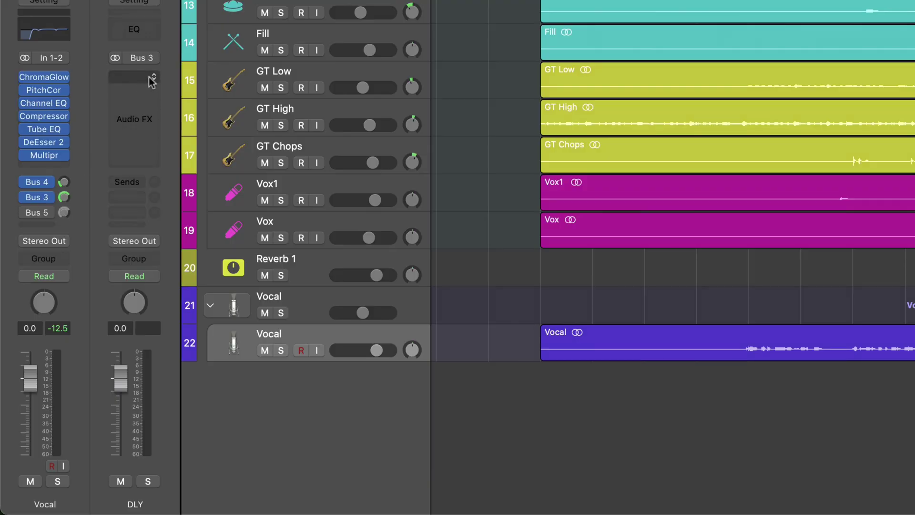
Insert a Tape Delay on the DLY channel and set its wet output to 100%
{"action": "left_click", "coordinate": [134, 88]}
{"action": "mouse_move", "coordinate": [220, 243]}
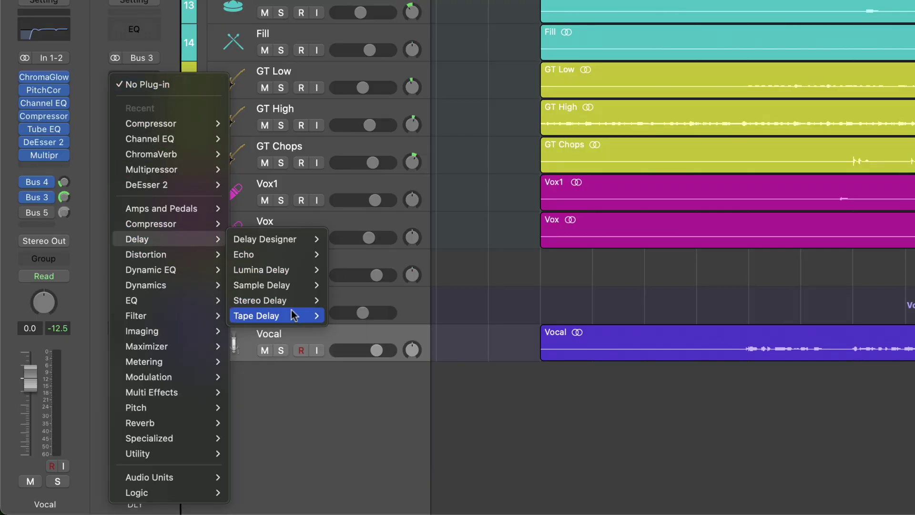
{"action": "mouse_move", "coordinate": [293, 314]}
{"action": "left_click", "coordinate": [374, 315]}
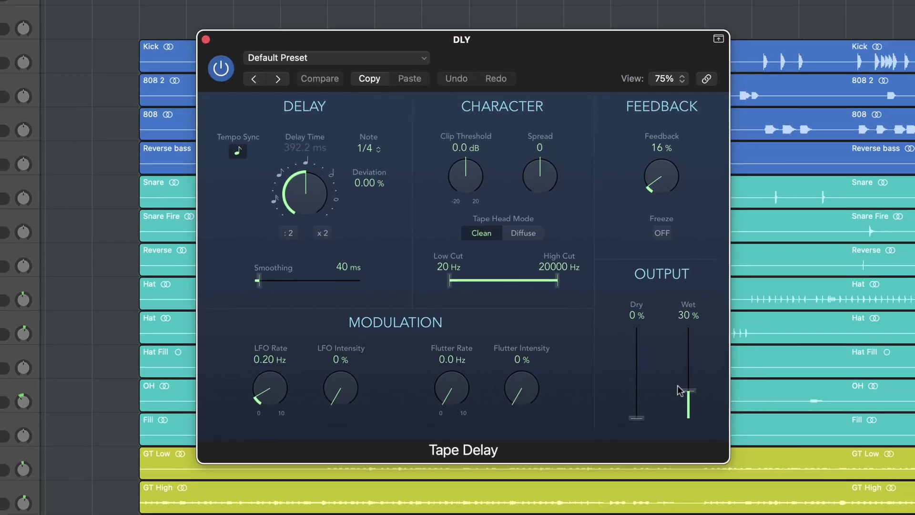
{"action": "left_click", "coordinate": [681, 402]}
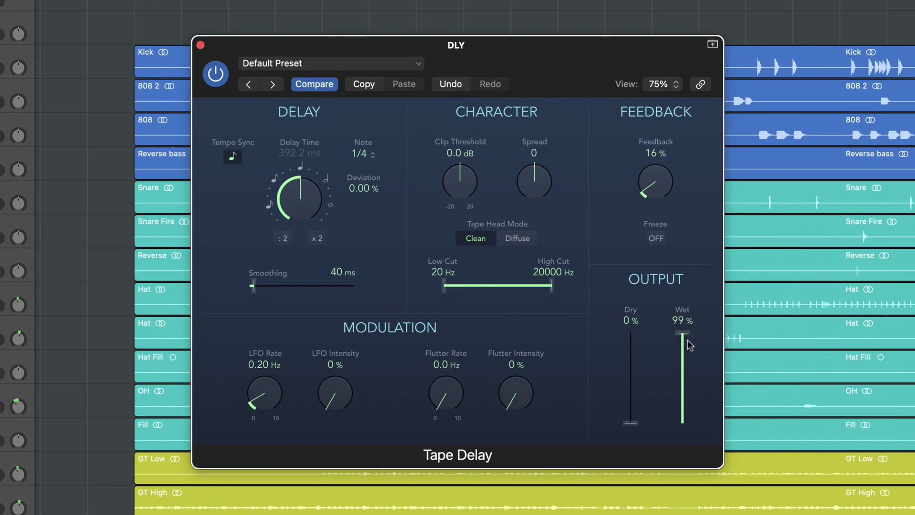
{"action": "left_click_drag", "start_coordinate": [690, 344], "coordinate": [689, 333]}
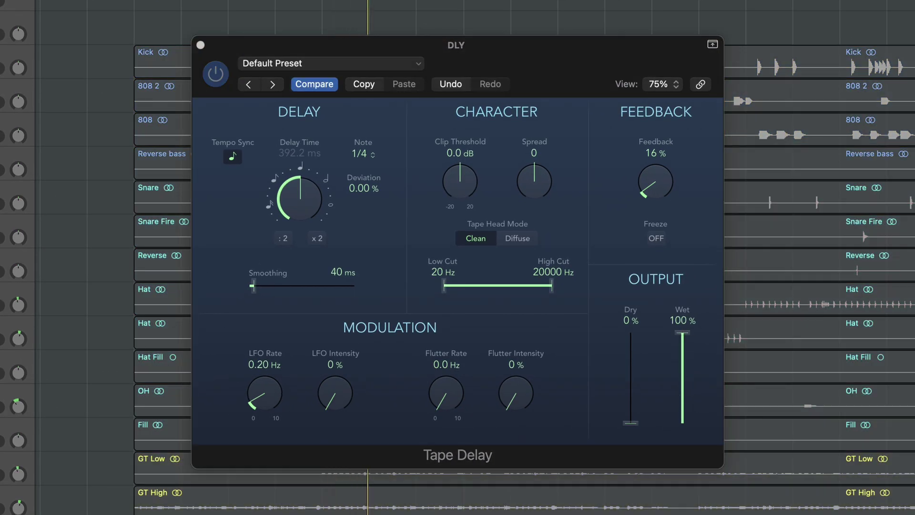
Set the Tape Delay's feedback to 10% and low cut to 150 Hz, and lower its high cut
{"action": "left_click_drag", "start_coordinate": [651, 197], "coordinate": [653, 165]}
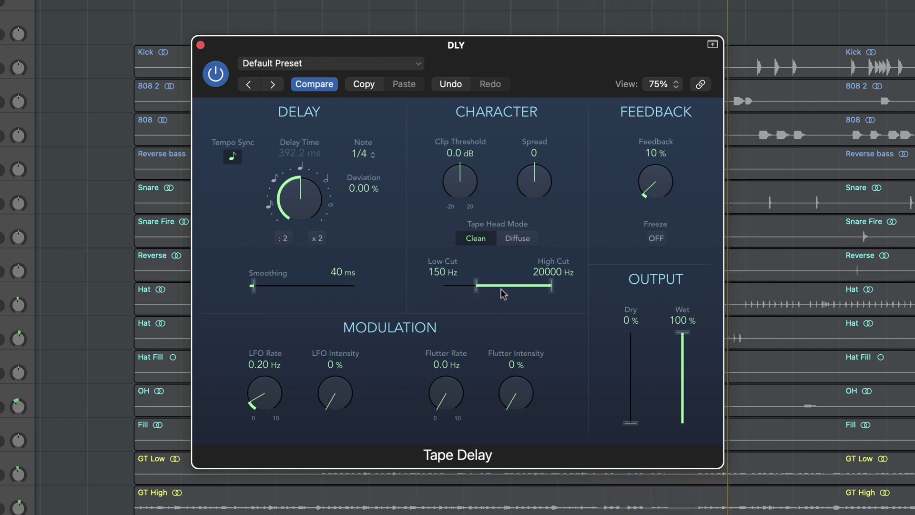
{"action": "left_click_drag", "start_coordinate": [551, 287], "coordinate": [510, 288]}
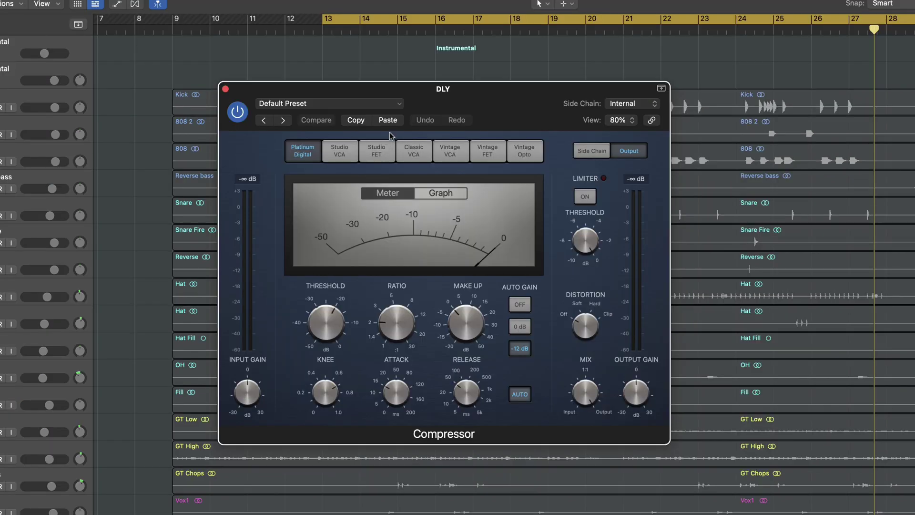
Paste the copied settings into the DLY Compressor and lower the Vocal track's Bus 3 send level during playback
{"action": "left_click", "coordinate": [387, 120]}
{"action": "key", "text": "space"}
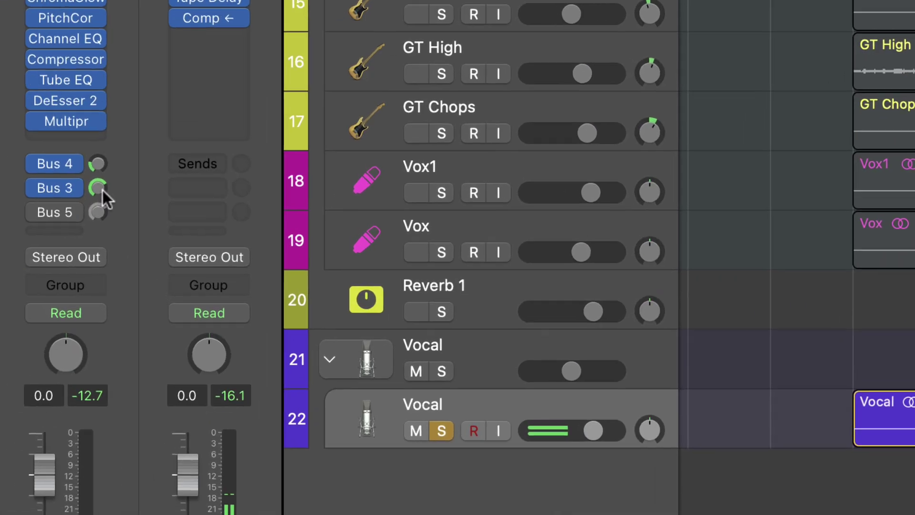
{"action": "left_click_drag", "start_coordinate": [102, 190], "coordinate": [113, 275]}
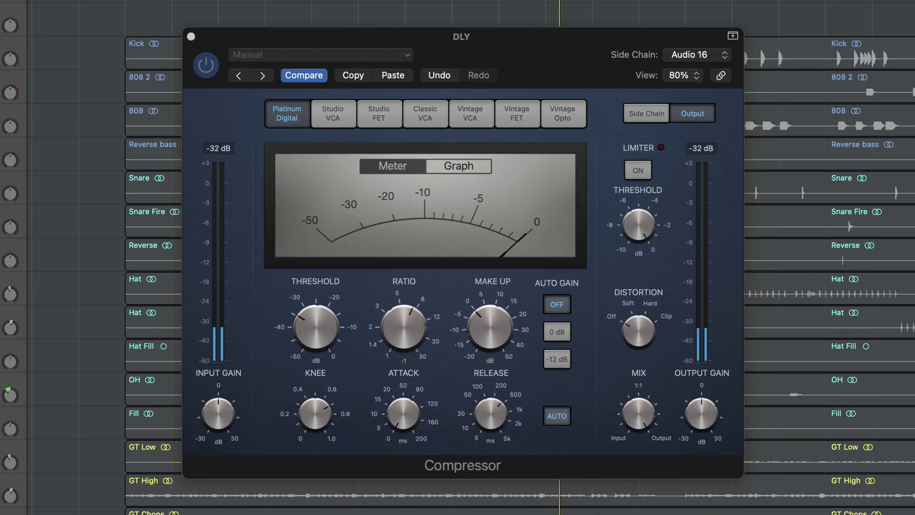
Set the DLY Compressor's ratio to 4.2:1 and lower its threshold while the song plays
{"action": "mouse_move", "coordinate": [715, 227]}
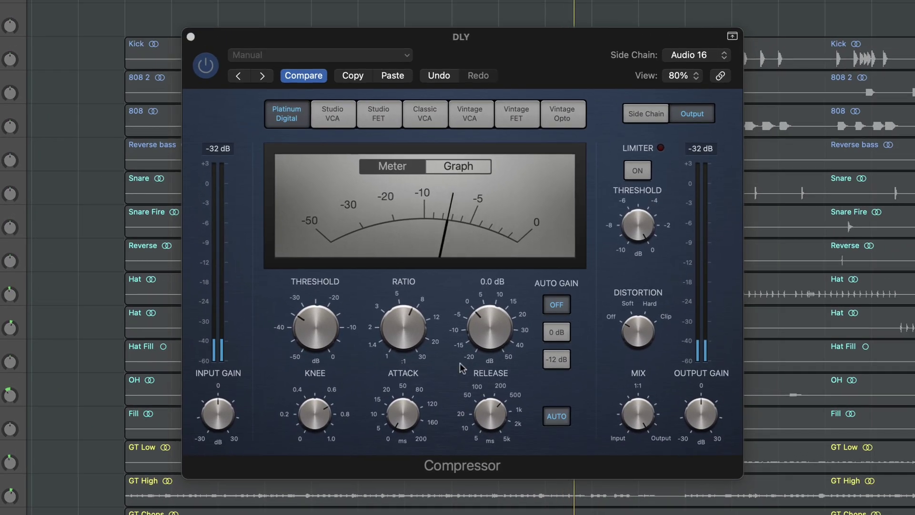
{"action": "mouse_move", "coordinate": [409, 356]}
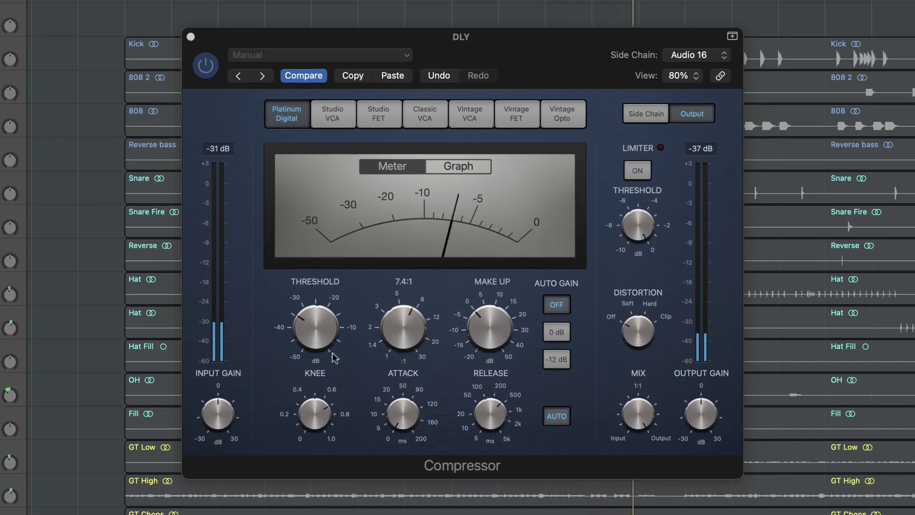
{"action": "left_click", "coordinate": [399, 332]}
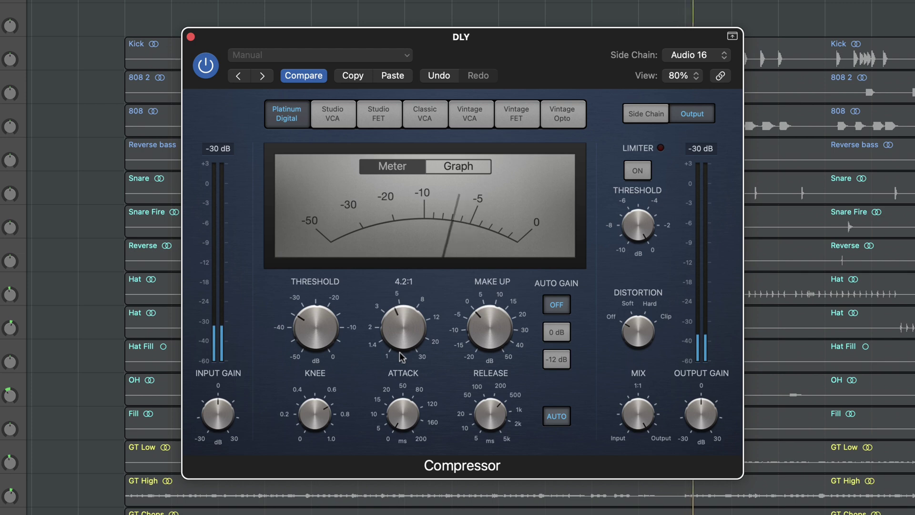
{"action": "mouse_move", "coordinate": [321, 352]}
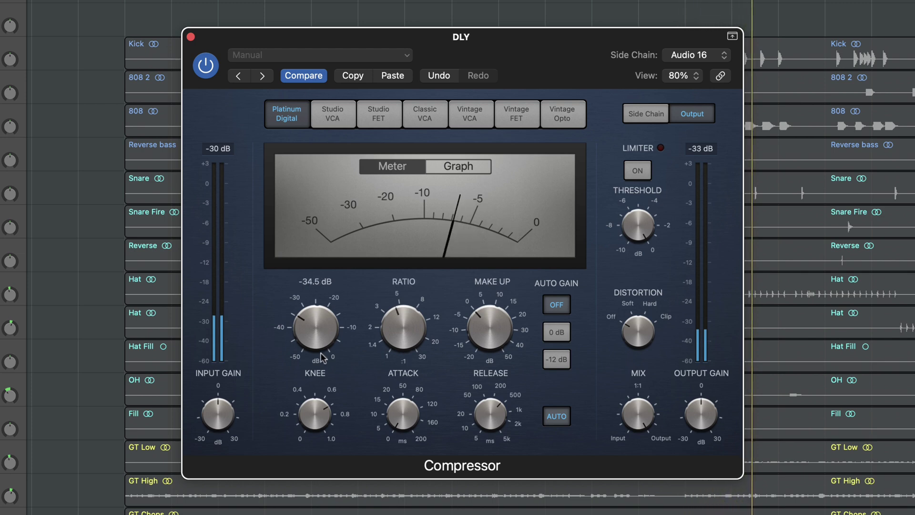
{"action": "left_click_drag", "start_coordinate": [318, 320], "coordinate": [322, 338]}
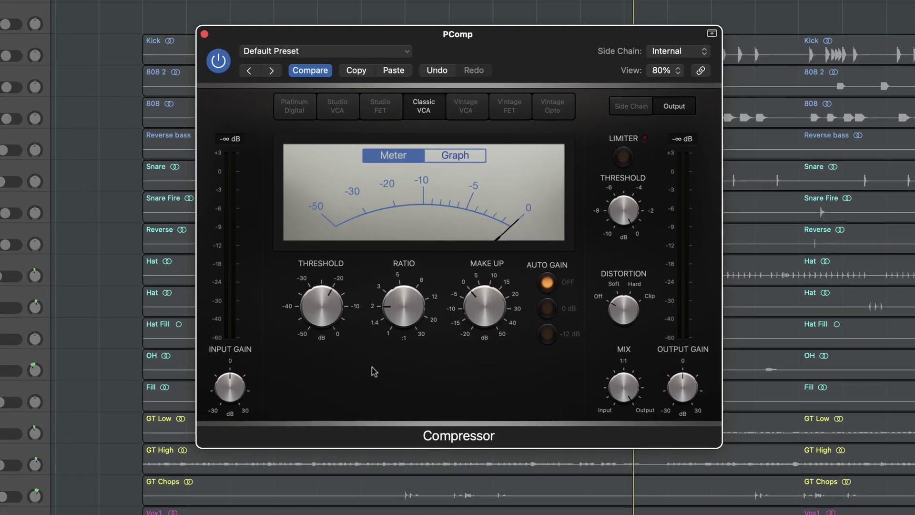
Lower the PComp Compressor's threshold and adjust its ratio for the parallel vocal compression
{"action": "left_click", "coordinate": [327, 320]}
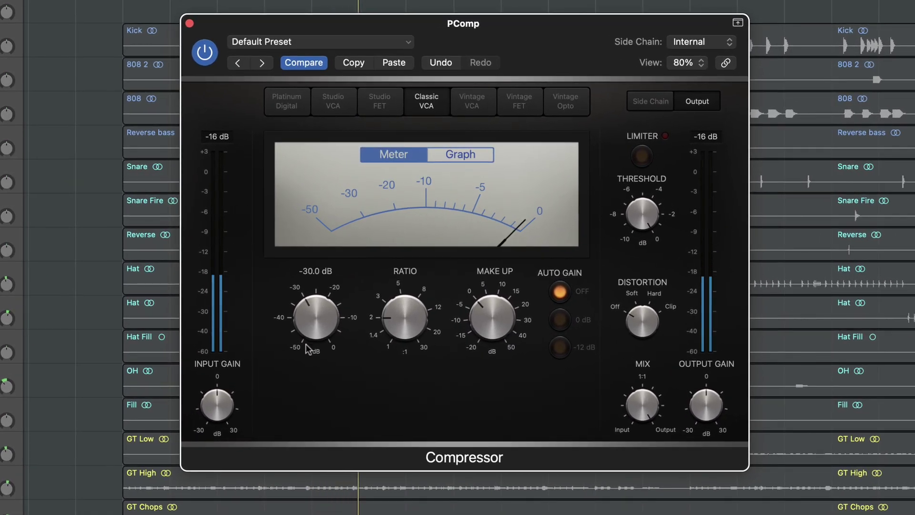
{"action": "left_click_drag", "start_coordinate": [305, 363], "coordinate": [305, 367]}
{"action": "left_click", "coordinate": [401, 327]}
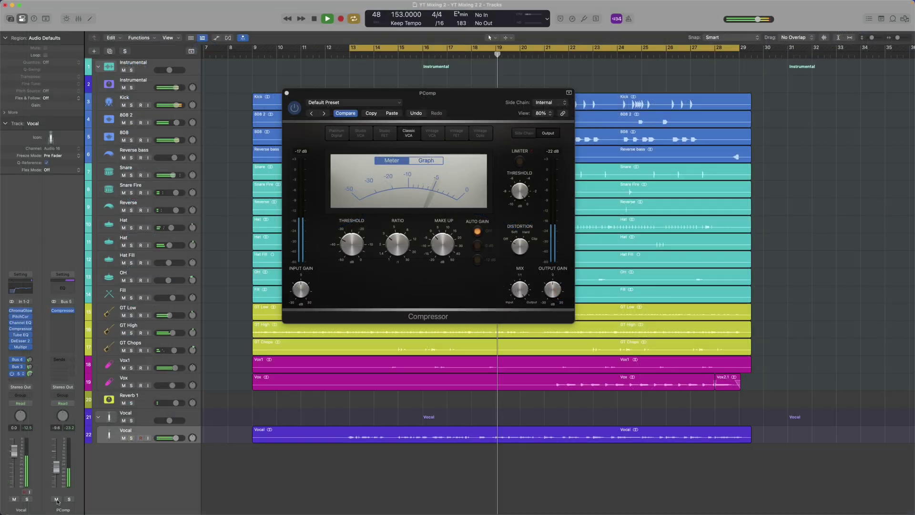
Mute and unmute the PComp channel during playback to compare the vocal without and with parallel compression
{"action": "left_click", "coordinate": [57, 499]}
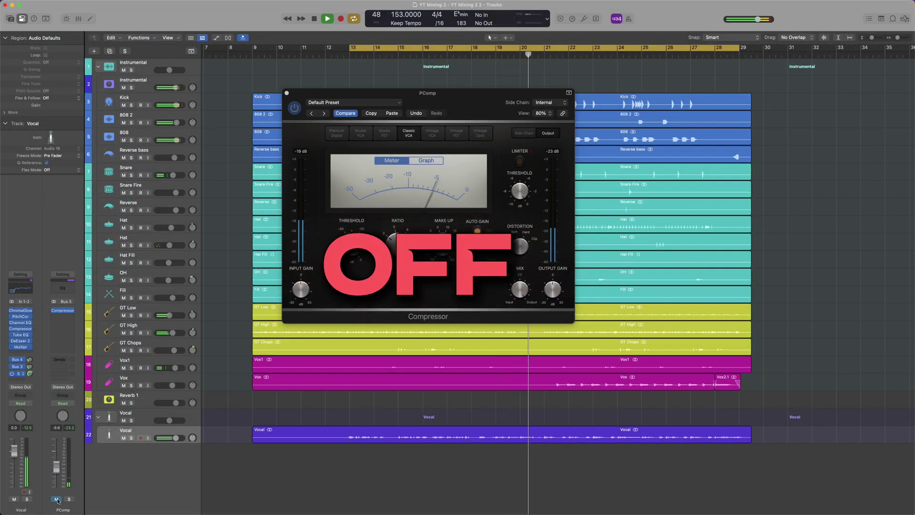
{"action": "left_click", "coordinate": [56, 499]}
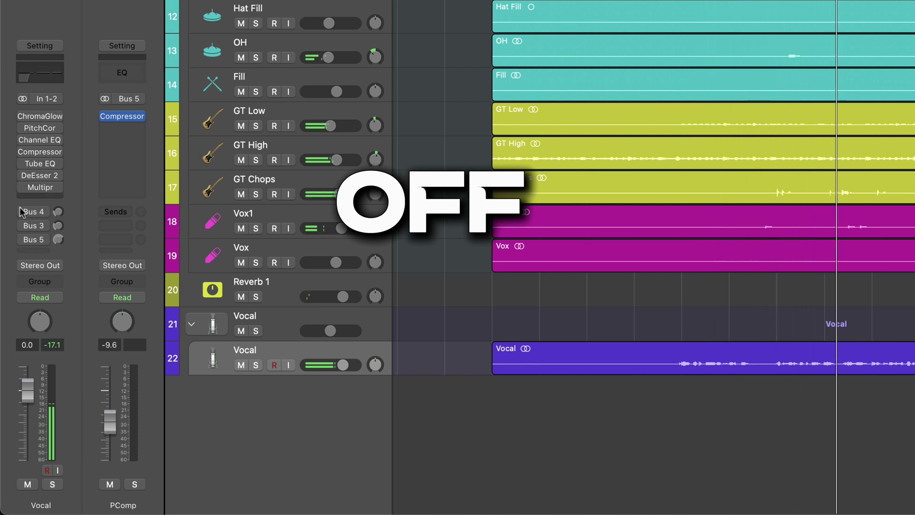
Toggle all of the Vocal channel's inserts and sends off and on during playback to compare the dry and processed vocal
{"action": "mouse_move", "coordinate": [23, 120]}
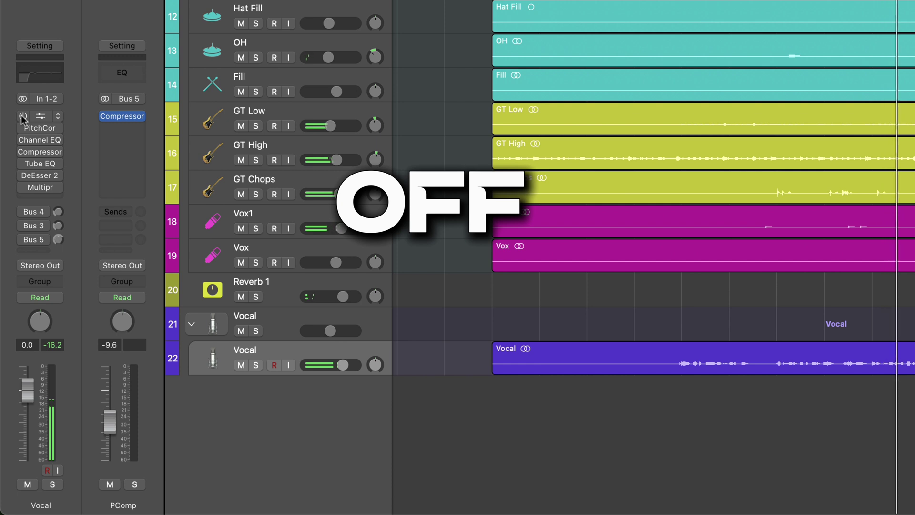
{"action": "left_click", "coordinate": [22, 116]}
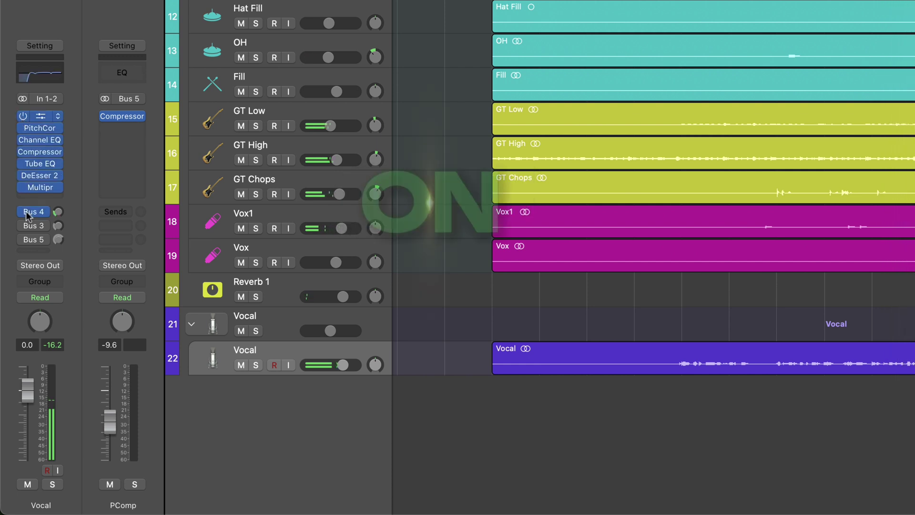
{"action": "left_click", "coordinate": [23, 116], "text": "alt"}
{"action": "left_click", "coordinate": [24, 241], "text": "alt"}
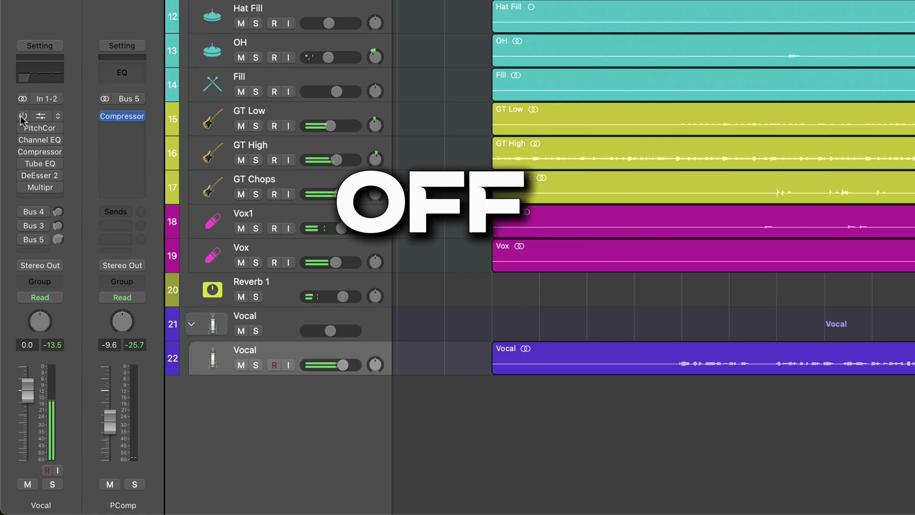
{"action": "left_click", "coordinate": [22, 116], "text": "alt"}
{"action": "left_click", "coordinate": [24, 239], "text": "alt"}
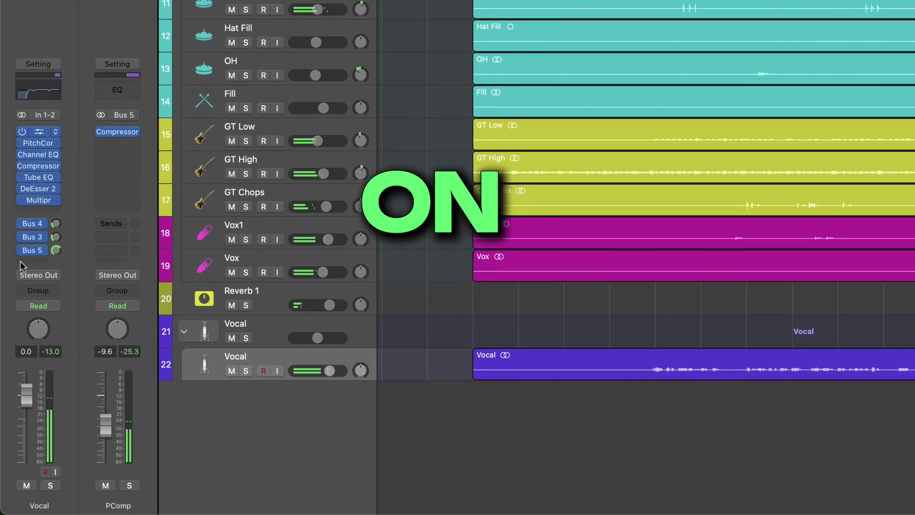